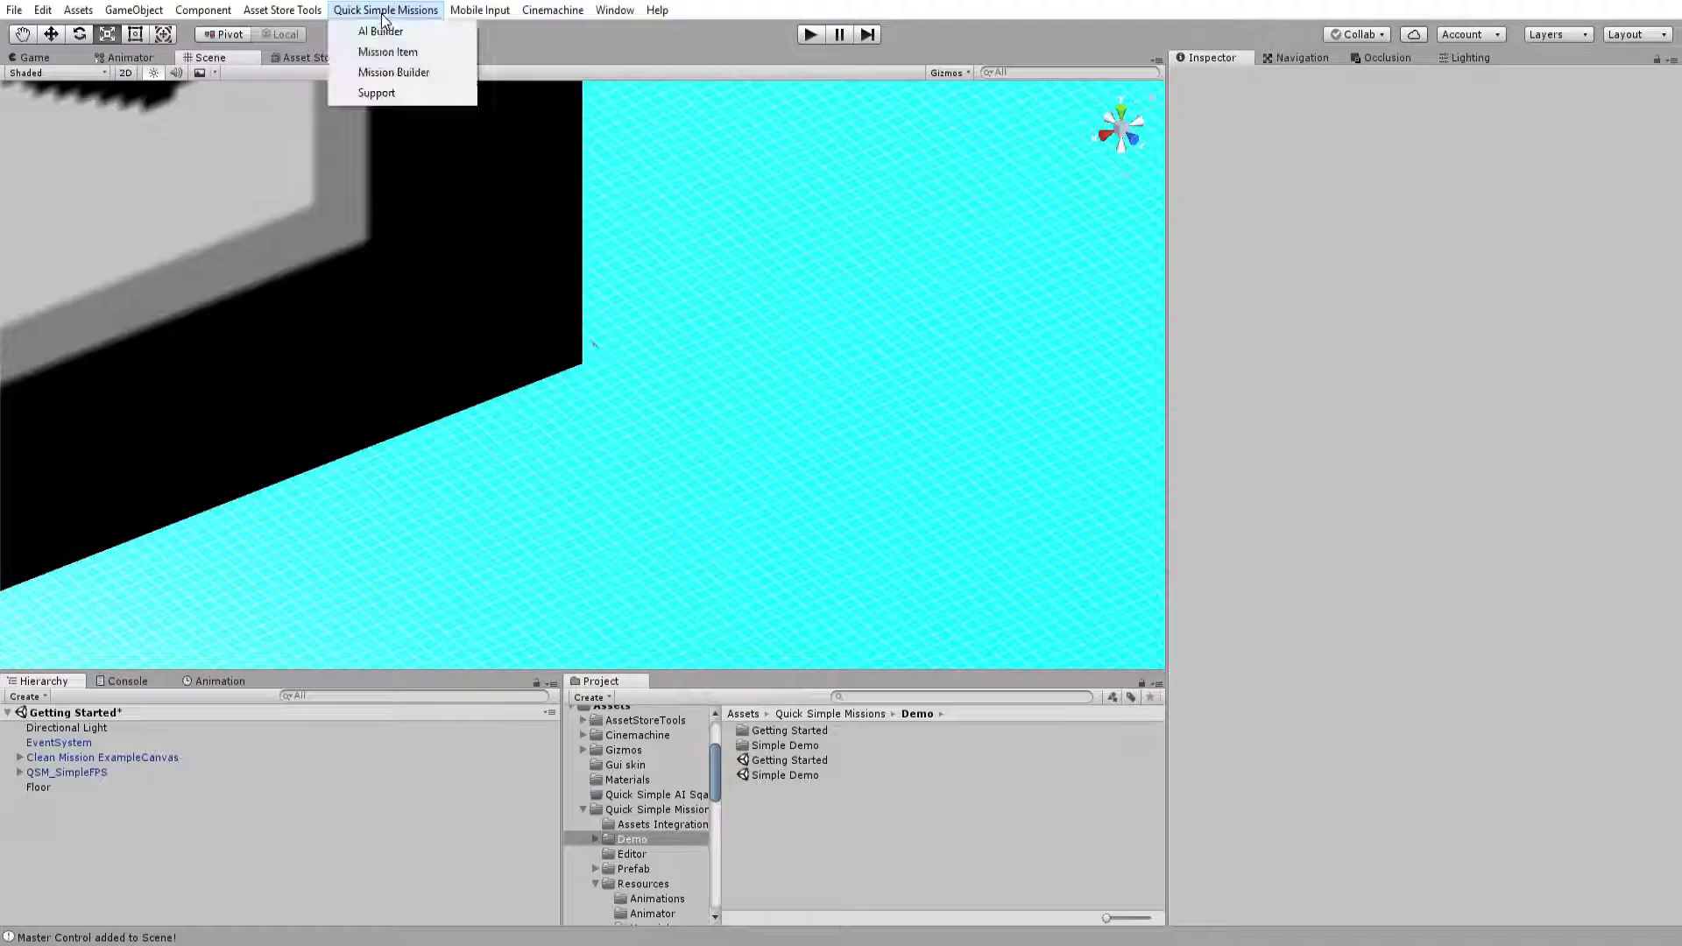
# Step: Add the open-world Master Control to the scene with the Mission Builder and select it
pyautogui.click(408, 72)
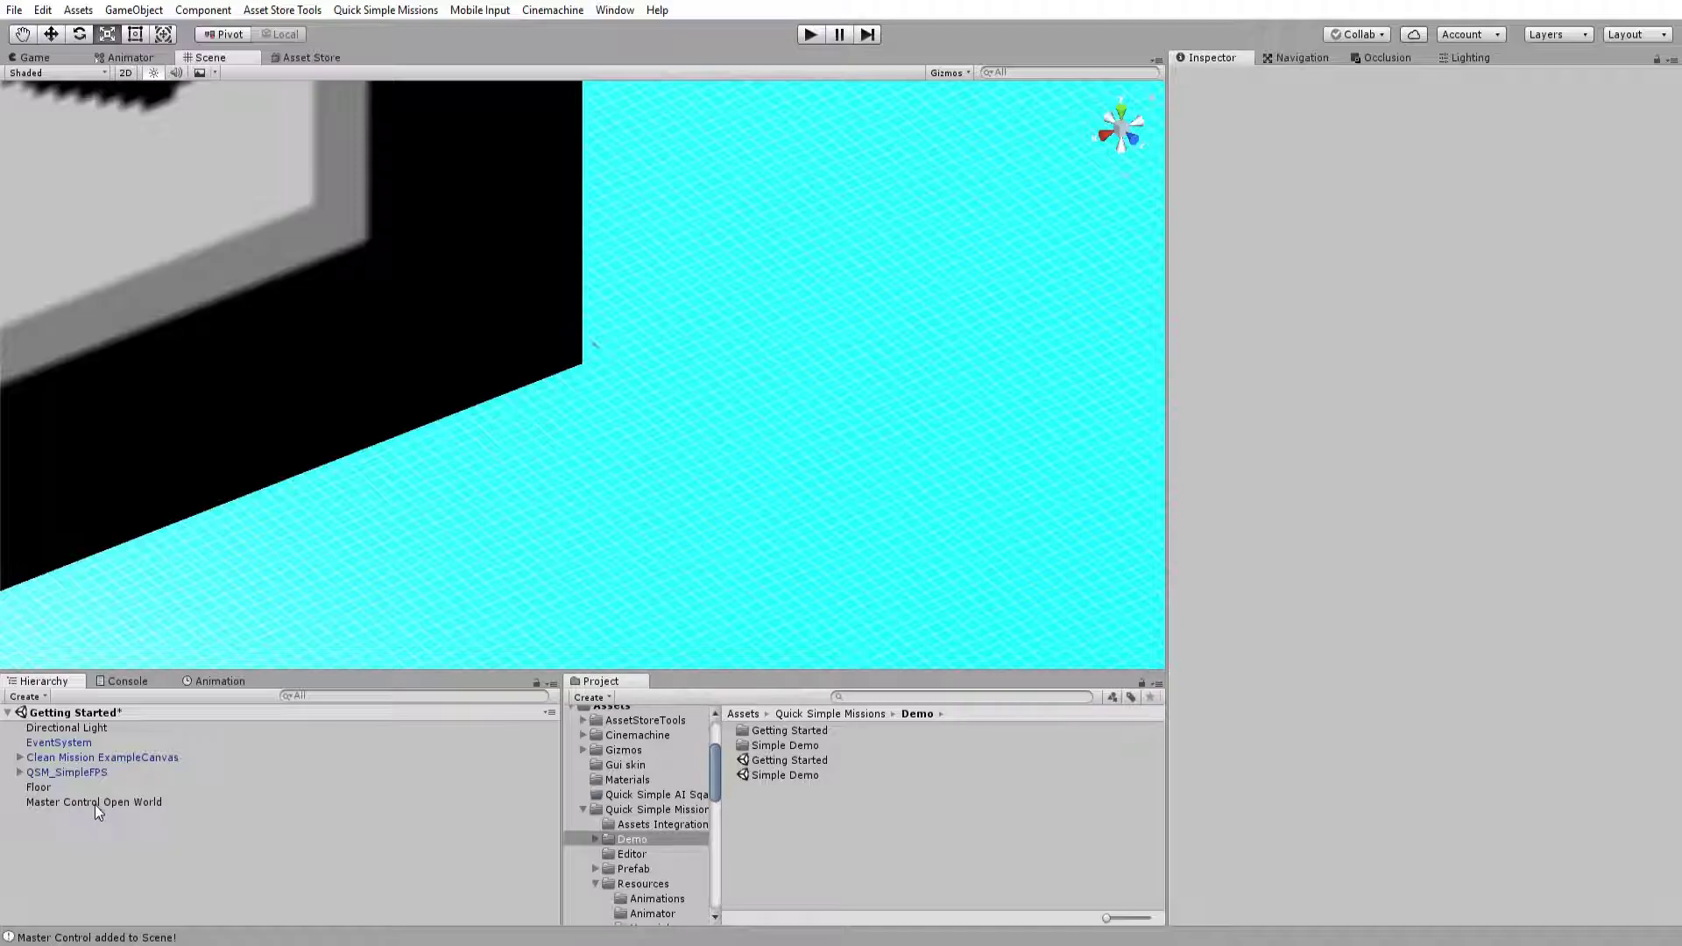
pyautogui.click(123, 804)
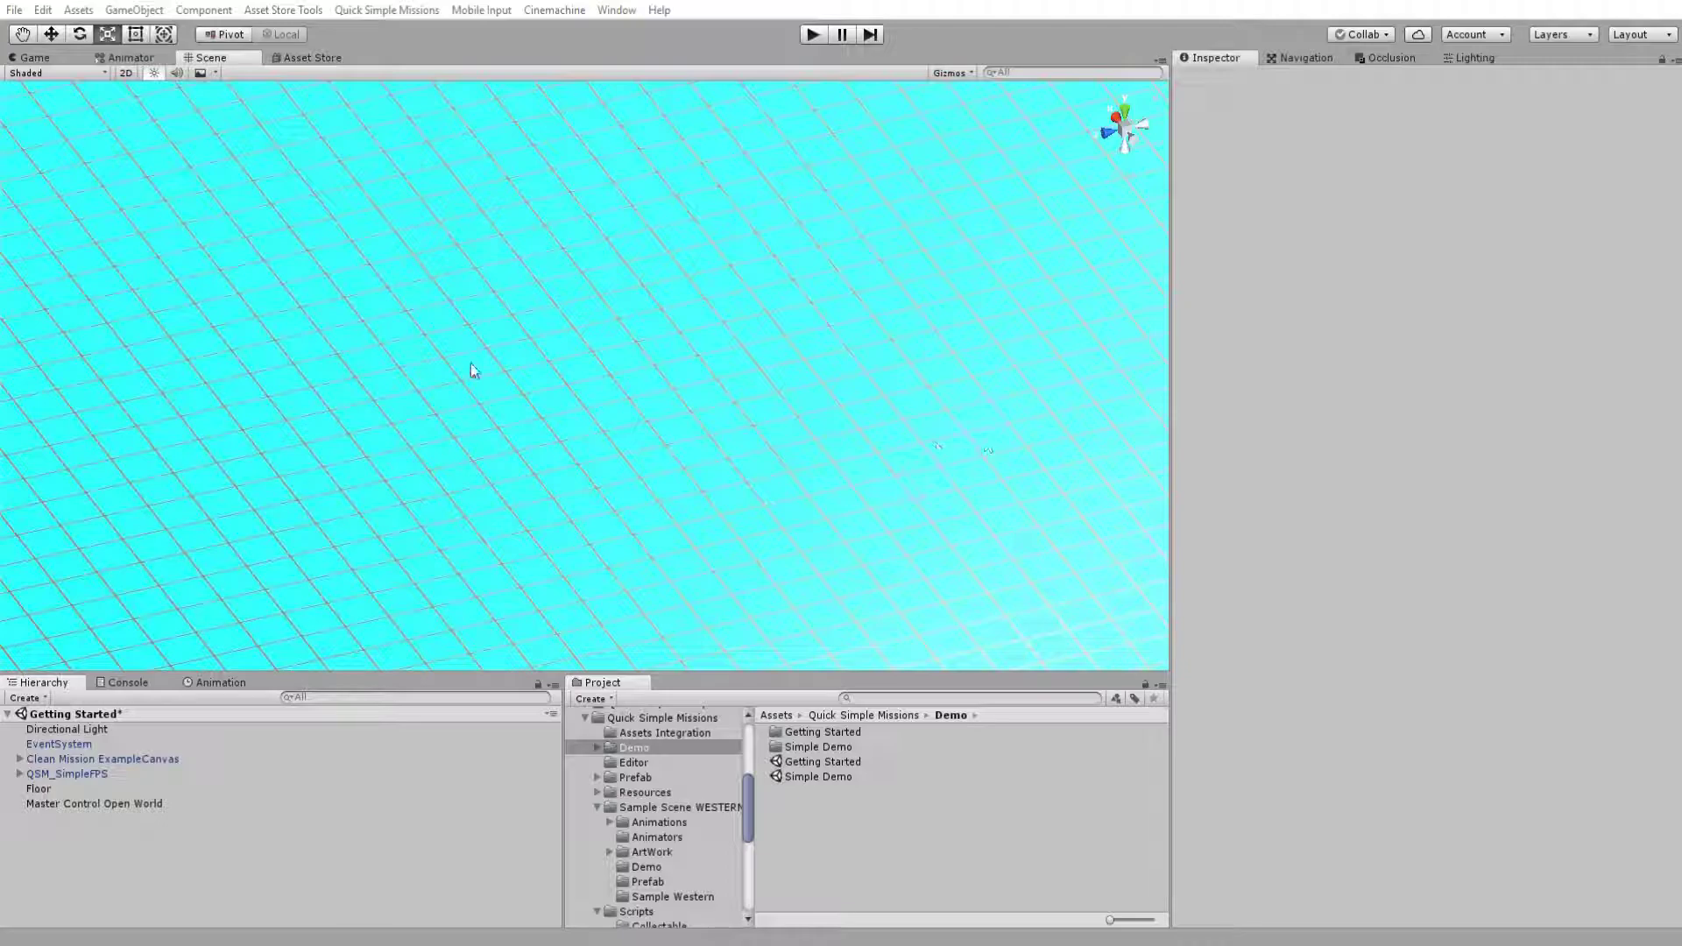
# Step: Add an Escort Mission Controller to the scene with the Mission Builder
pyautogui.middleClick(645, 223)
pyautogui.scroll(-5, 815, 166)
pyautogui.moveTo(836, 159); pyautogui.dragTo(680, 222, button='middle')
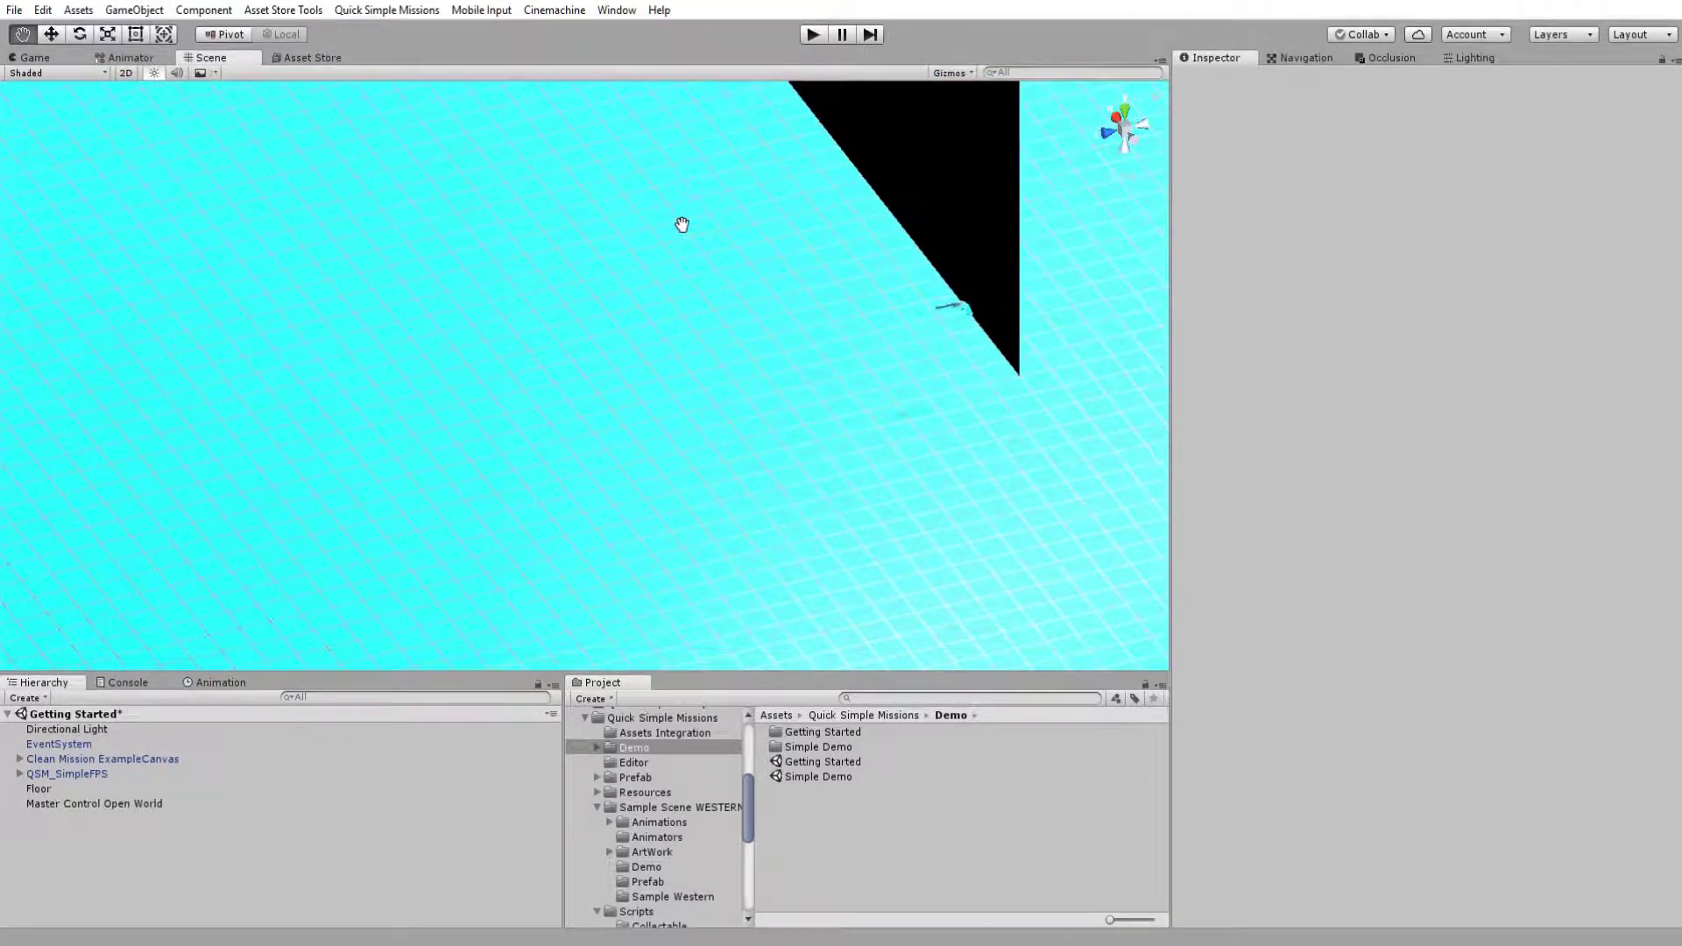
pyautogui.click(369, 11)
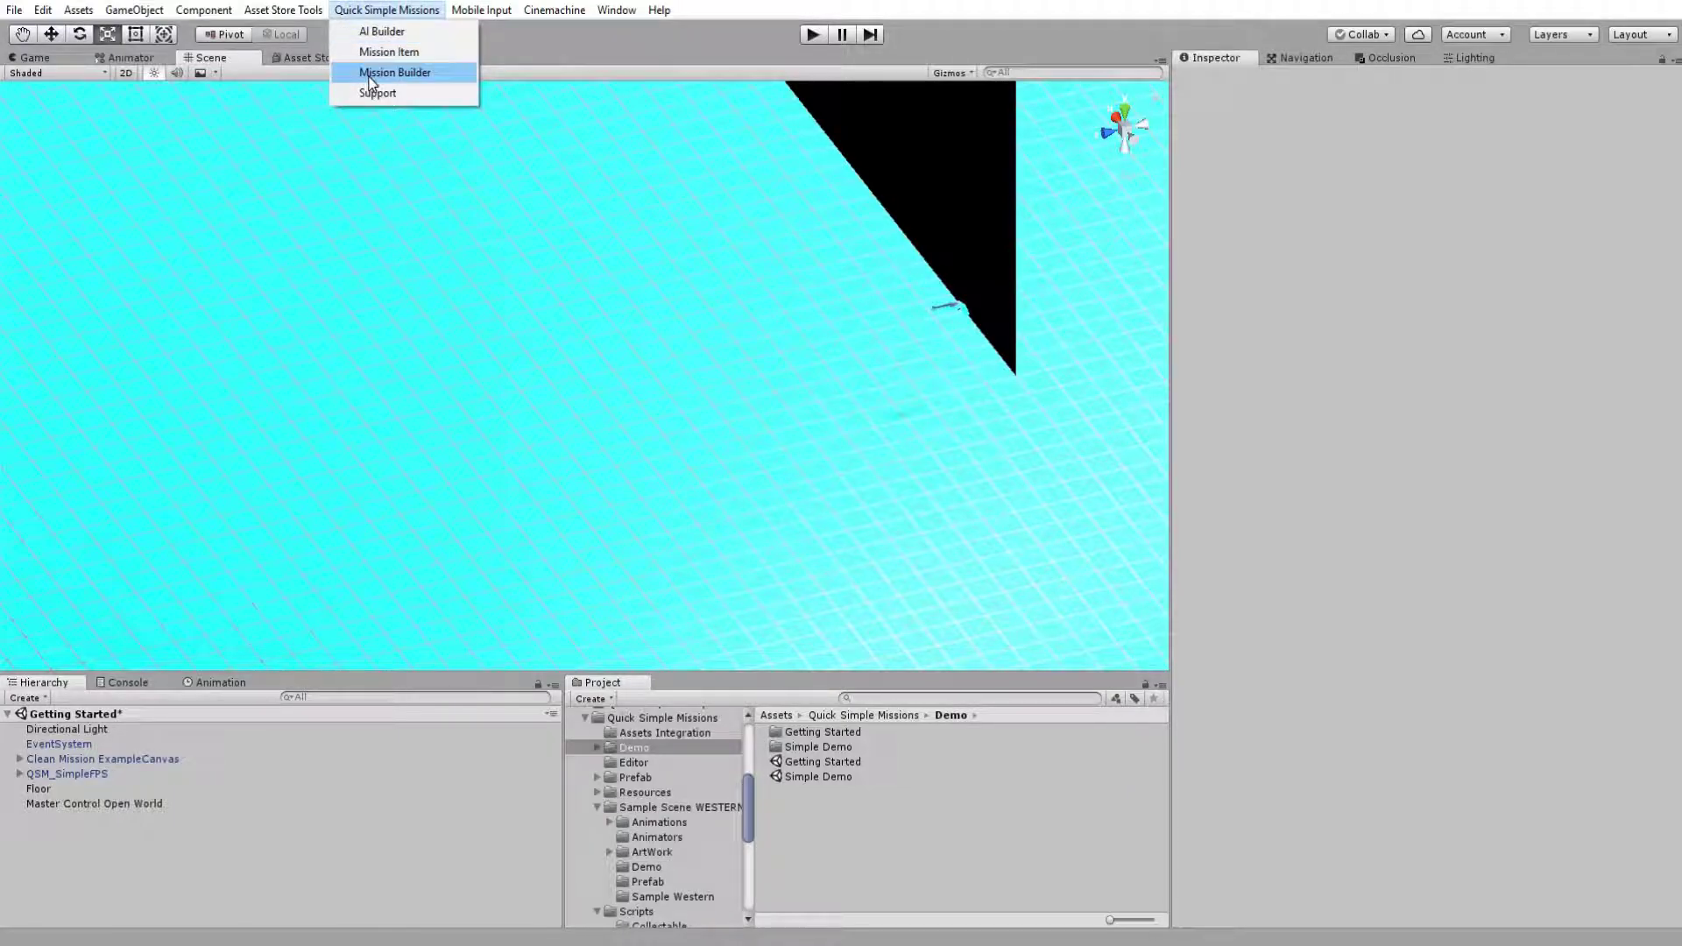
pyautogui.click(395, 72)
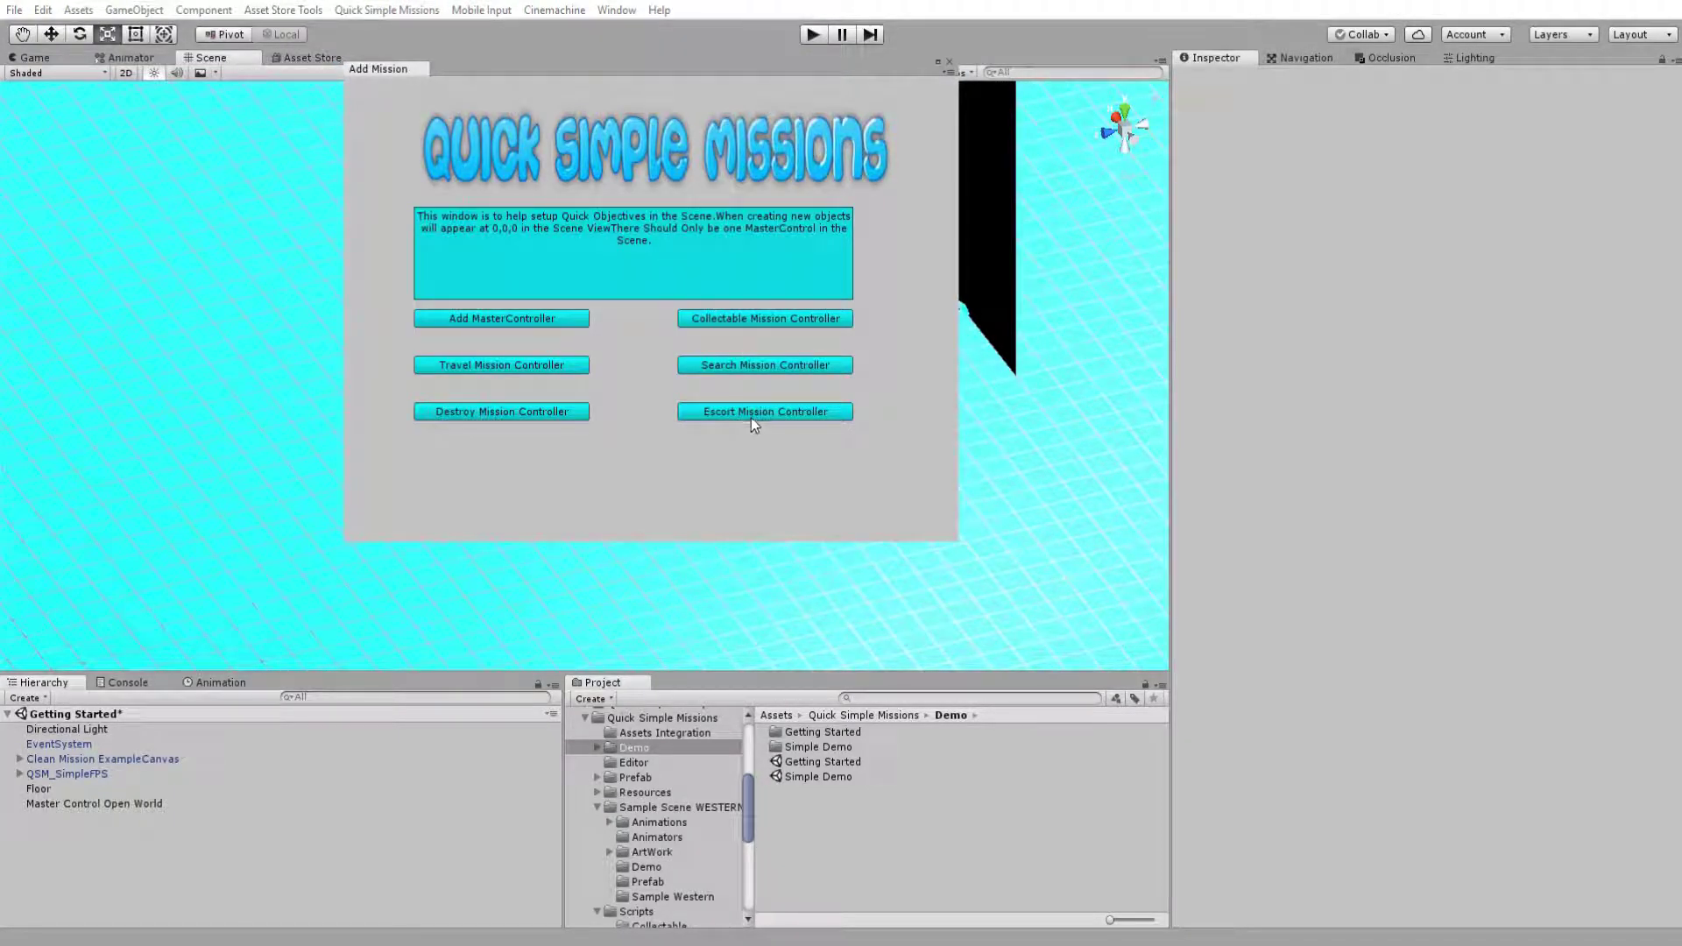
pyautogui.click(749, 417)
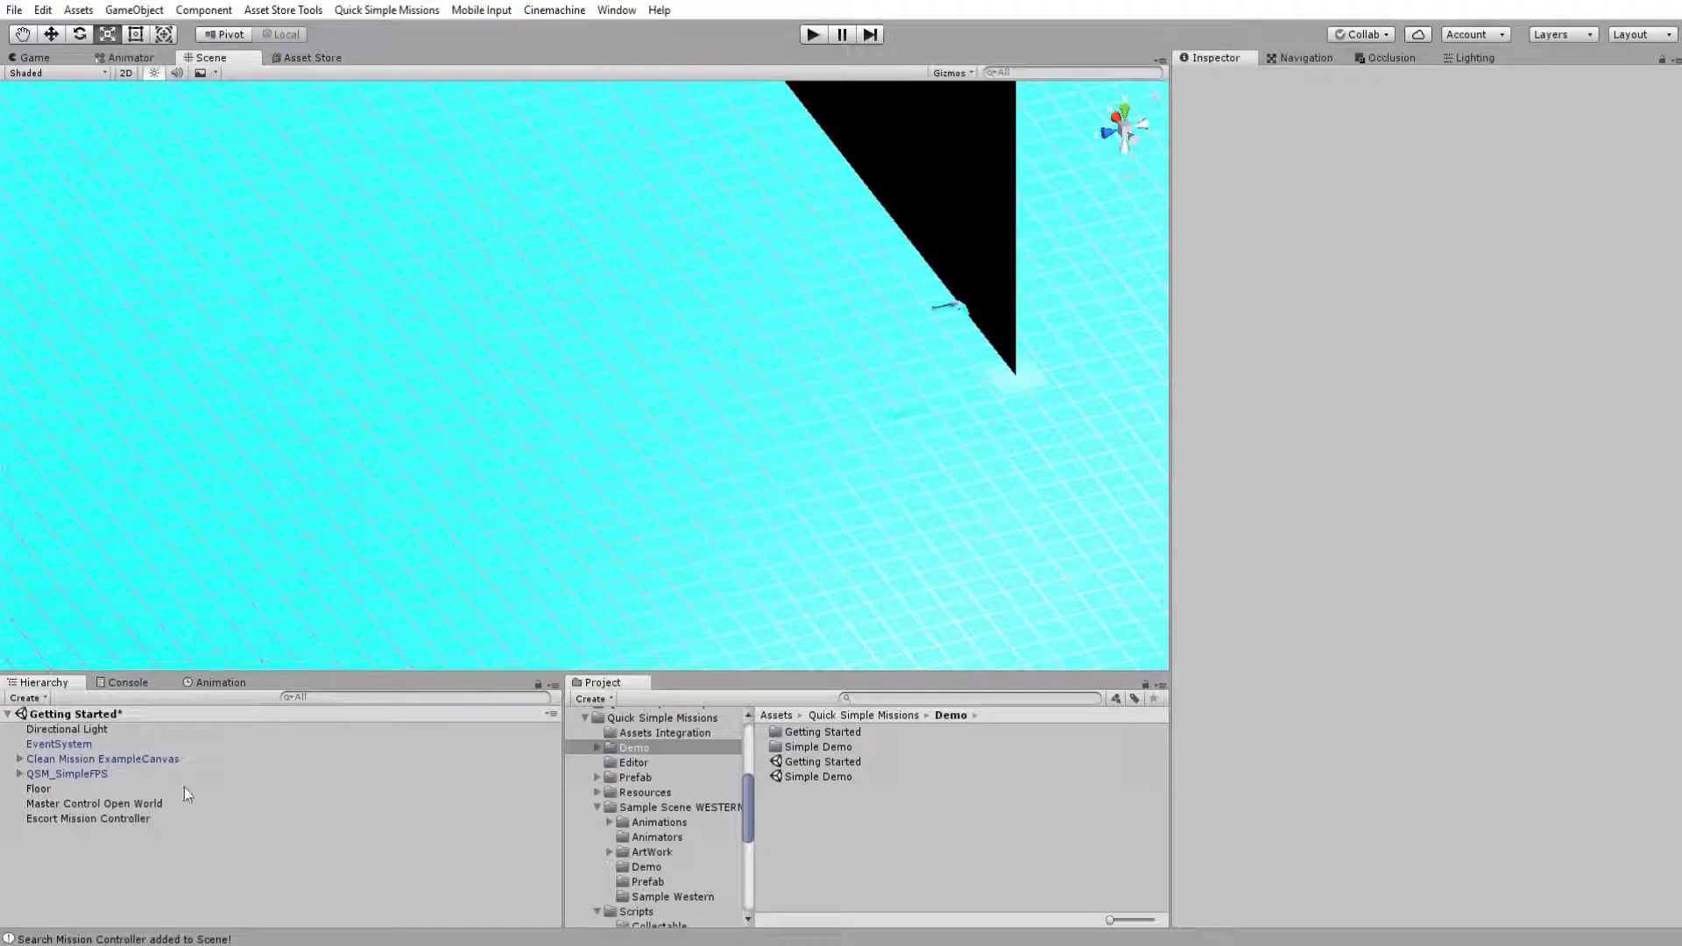
# Step: Raise the Escort Mission Controller above the floor and move it along Z, to about Y 2.31 and Z 12.63
pyautogui.click(145, 818)
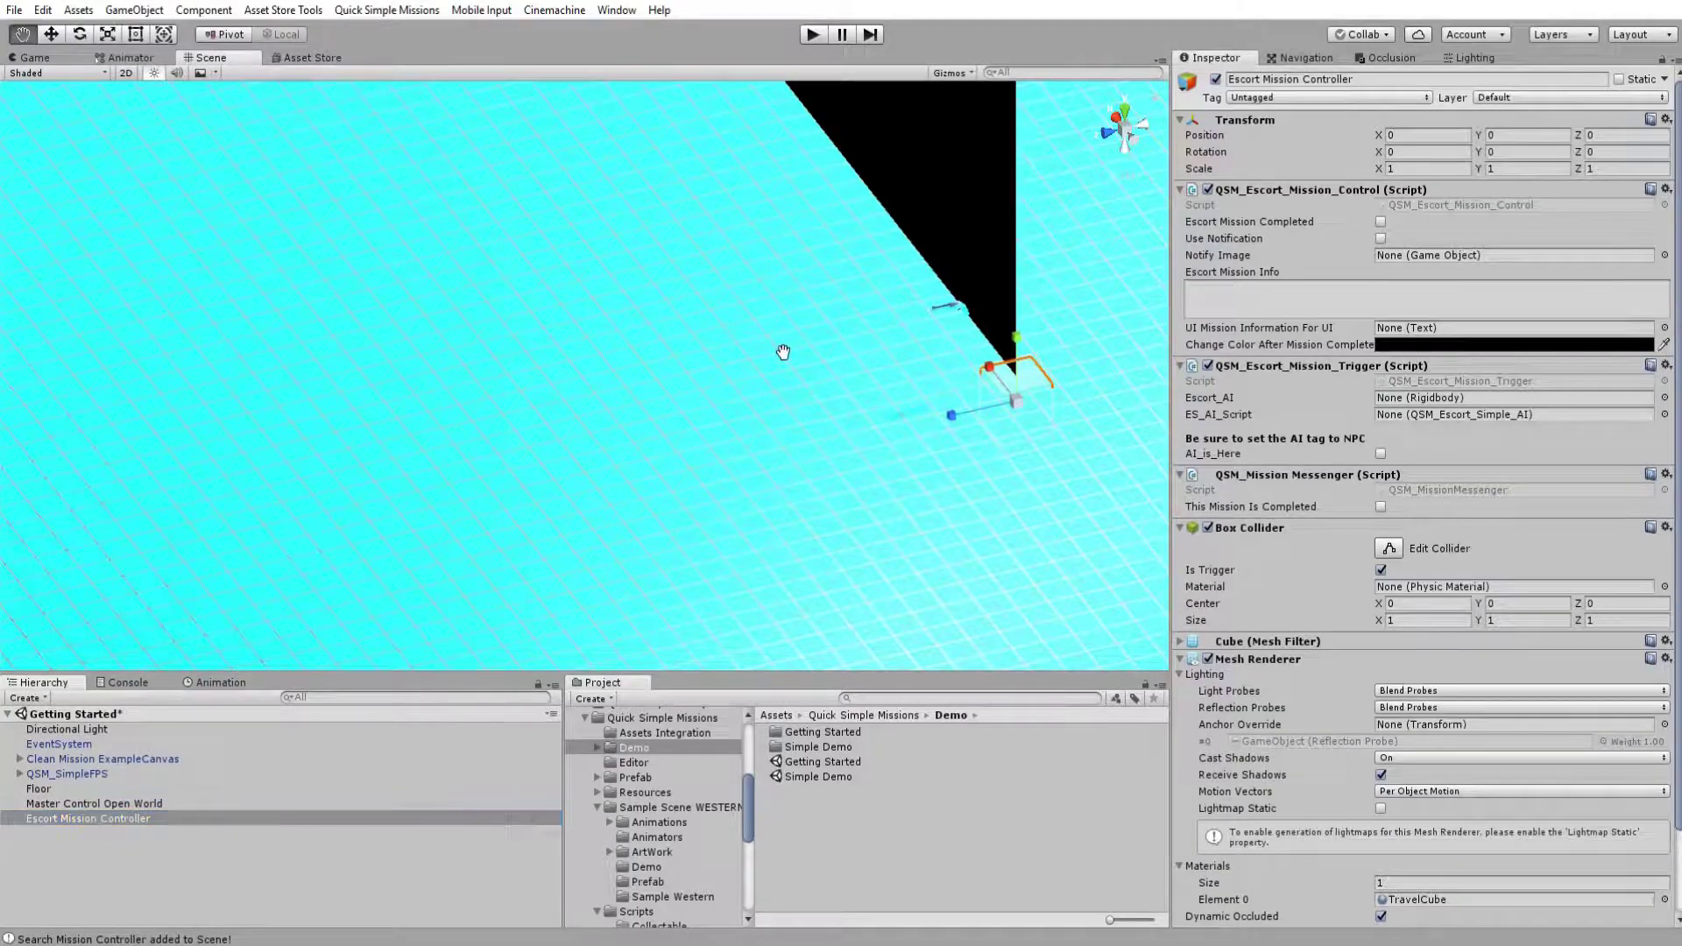
pyautogui.moveTo(979, 412); pyautogui.dragTo(742, 367, button='middle')
pyautogui.click(51, 35)
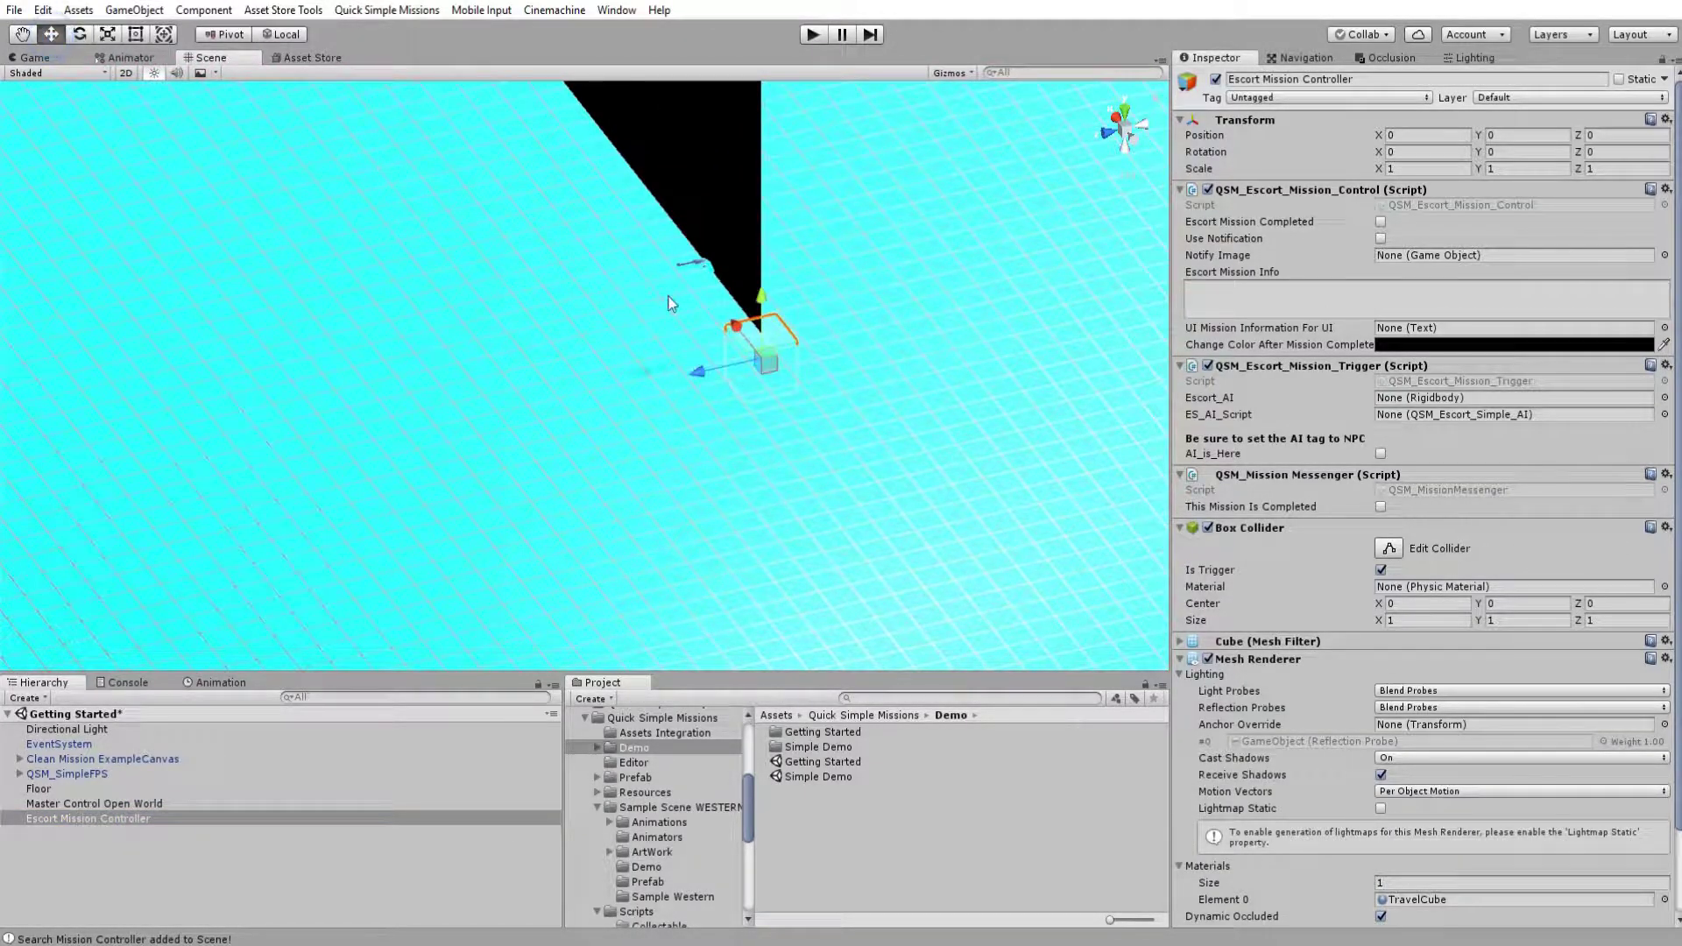
pyautogui.moveTo(761, 296); pyautogui.dragTo(791, 188)
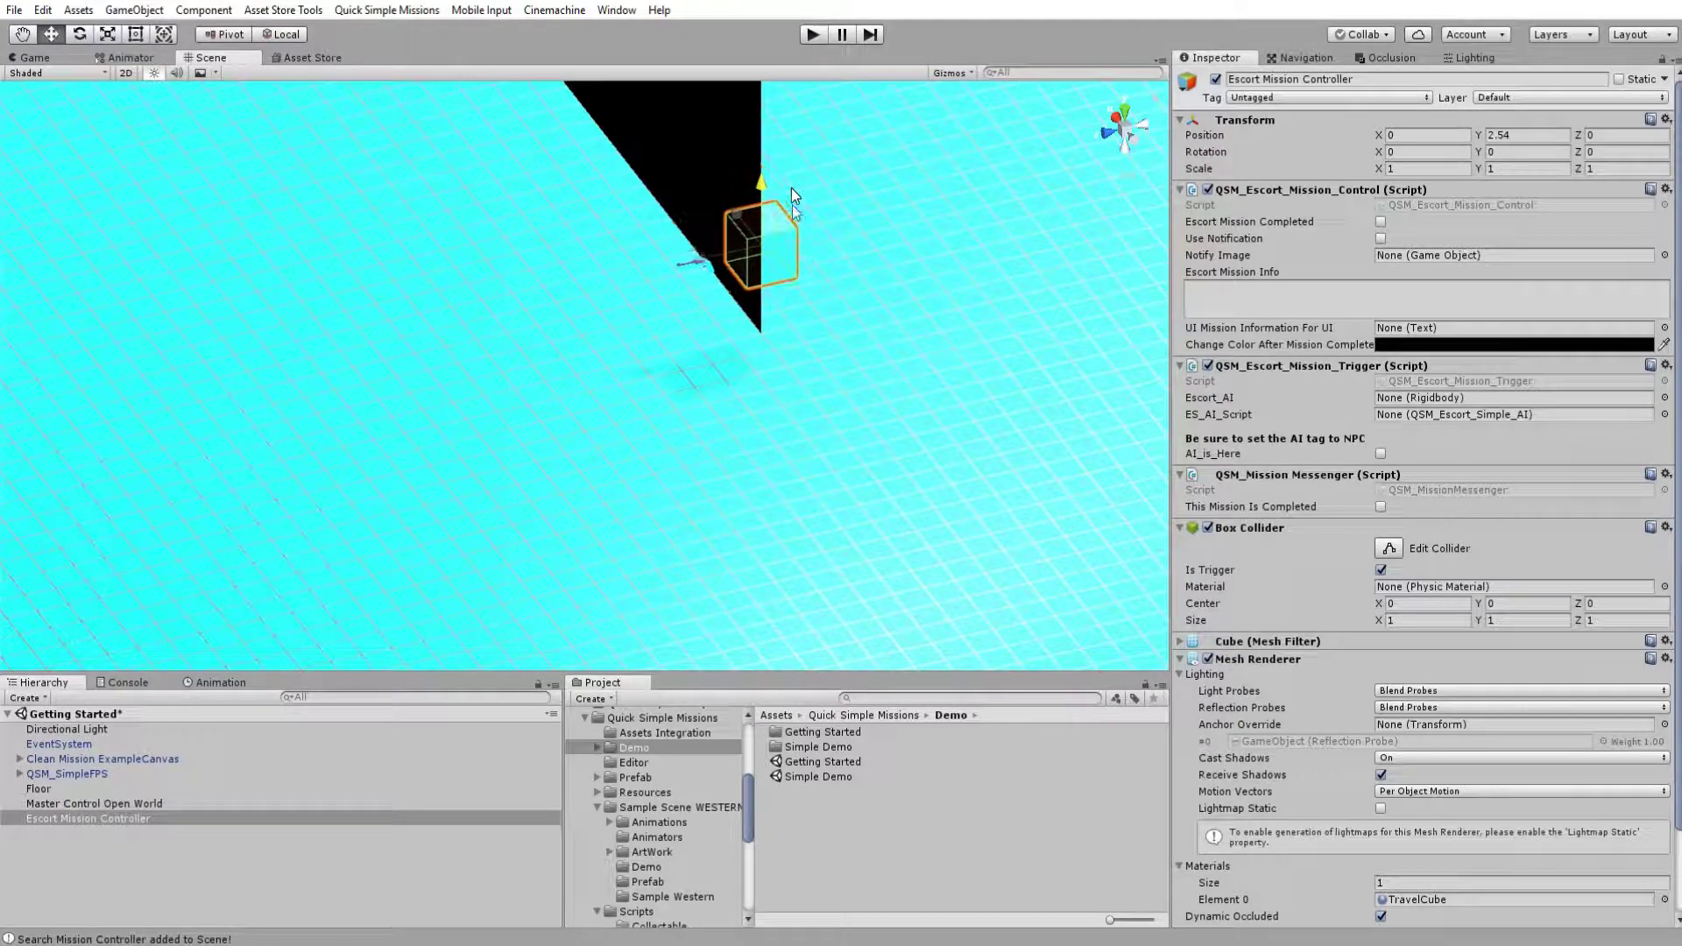
pyautogui.moveTo(702, 264); pyautogui.dragTo(87, 435)
pyautogui.moveTo(176, 389); pyautogui.dragTo(315, 319, button='middle')
pyautogui.moveTo(526, 389); pyautogui.dragTo(574, 434, button='middle')
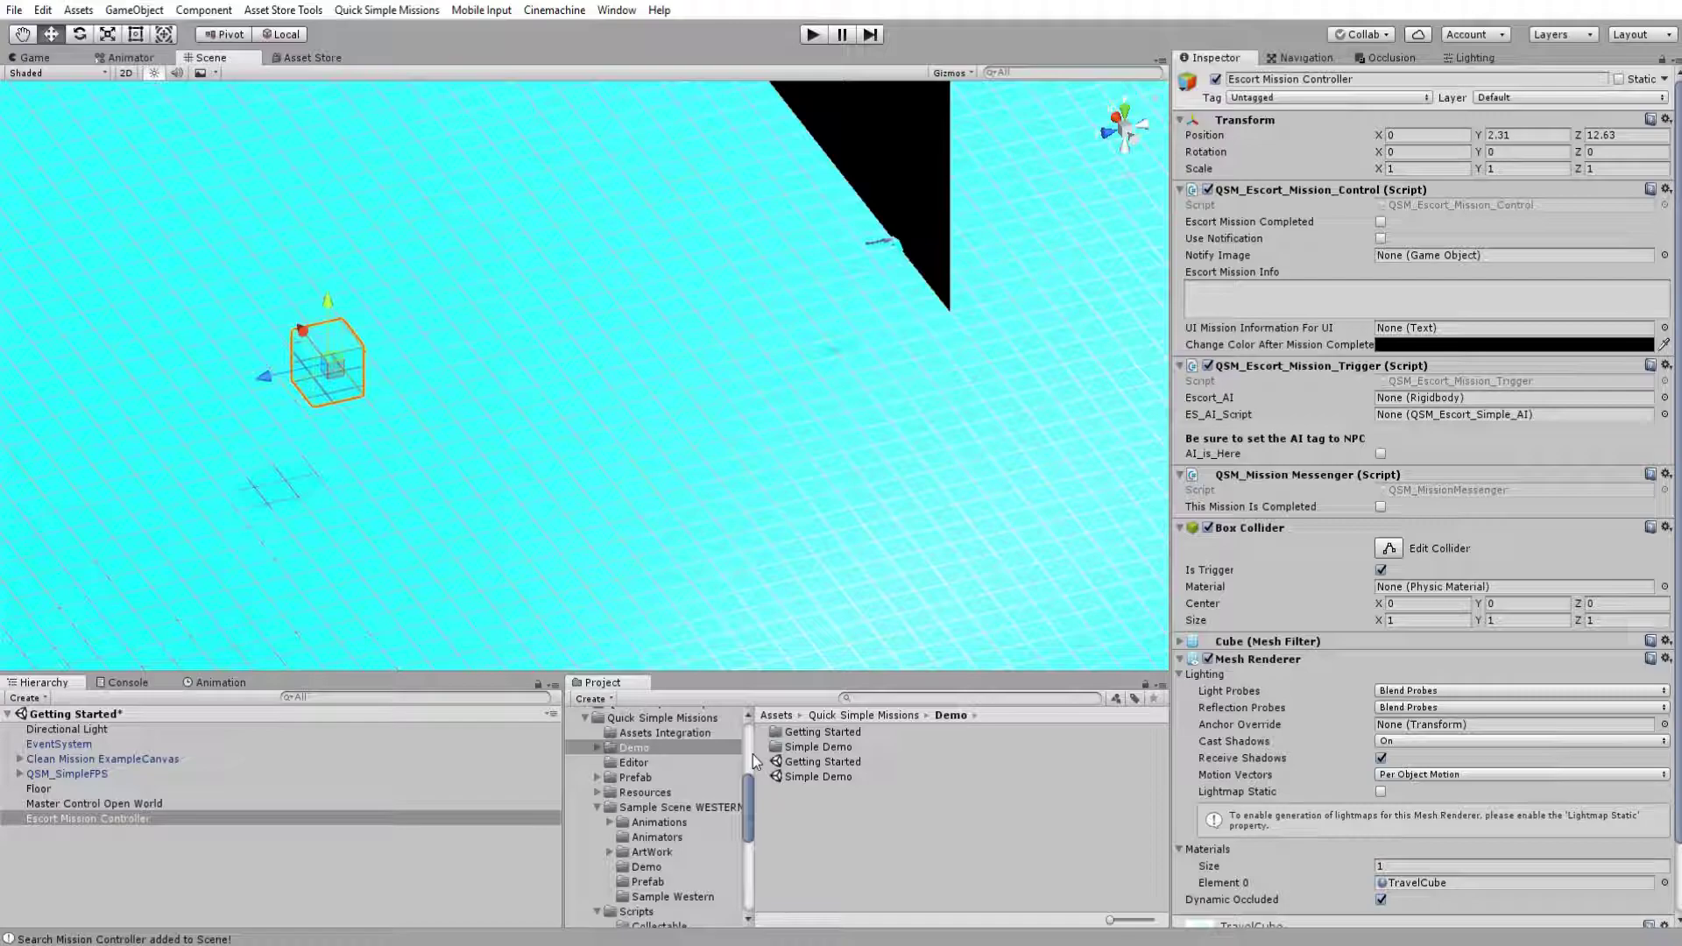
# Step: Place the Mission Area Pad from the Resources Models folder beneath the escort controller and raise it to Y 1
pyautogui.moveTo(373, 310); pyautogui.dragTo(484, 234, button='middle')
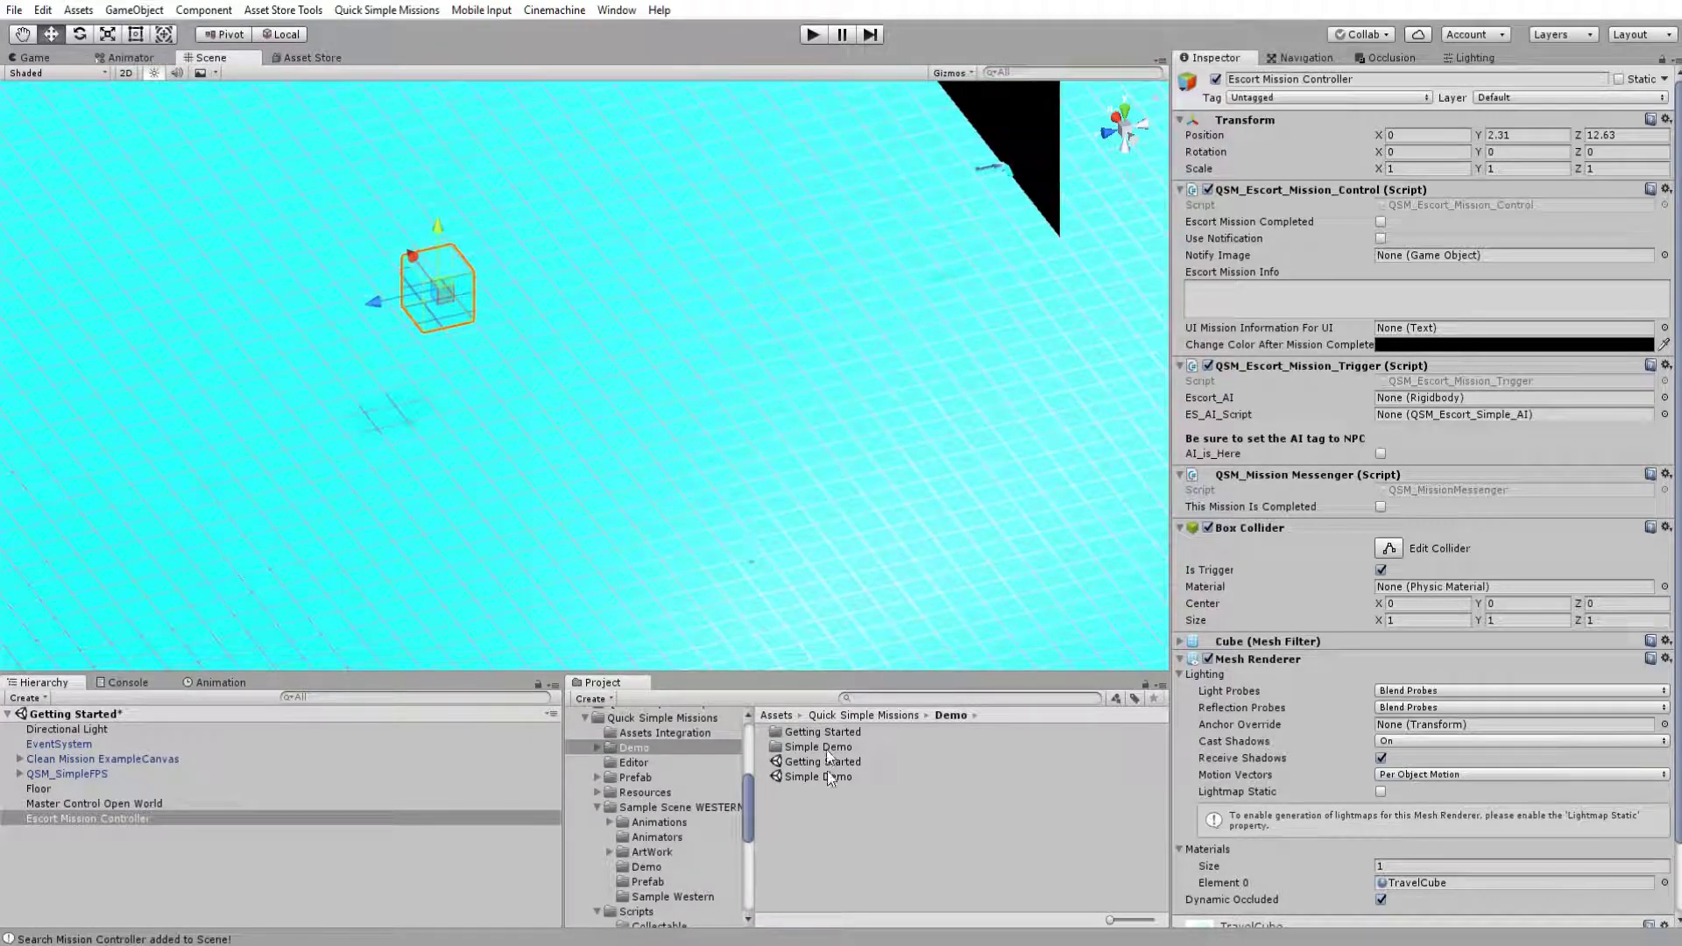
pyautogui.click(663, 791)
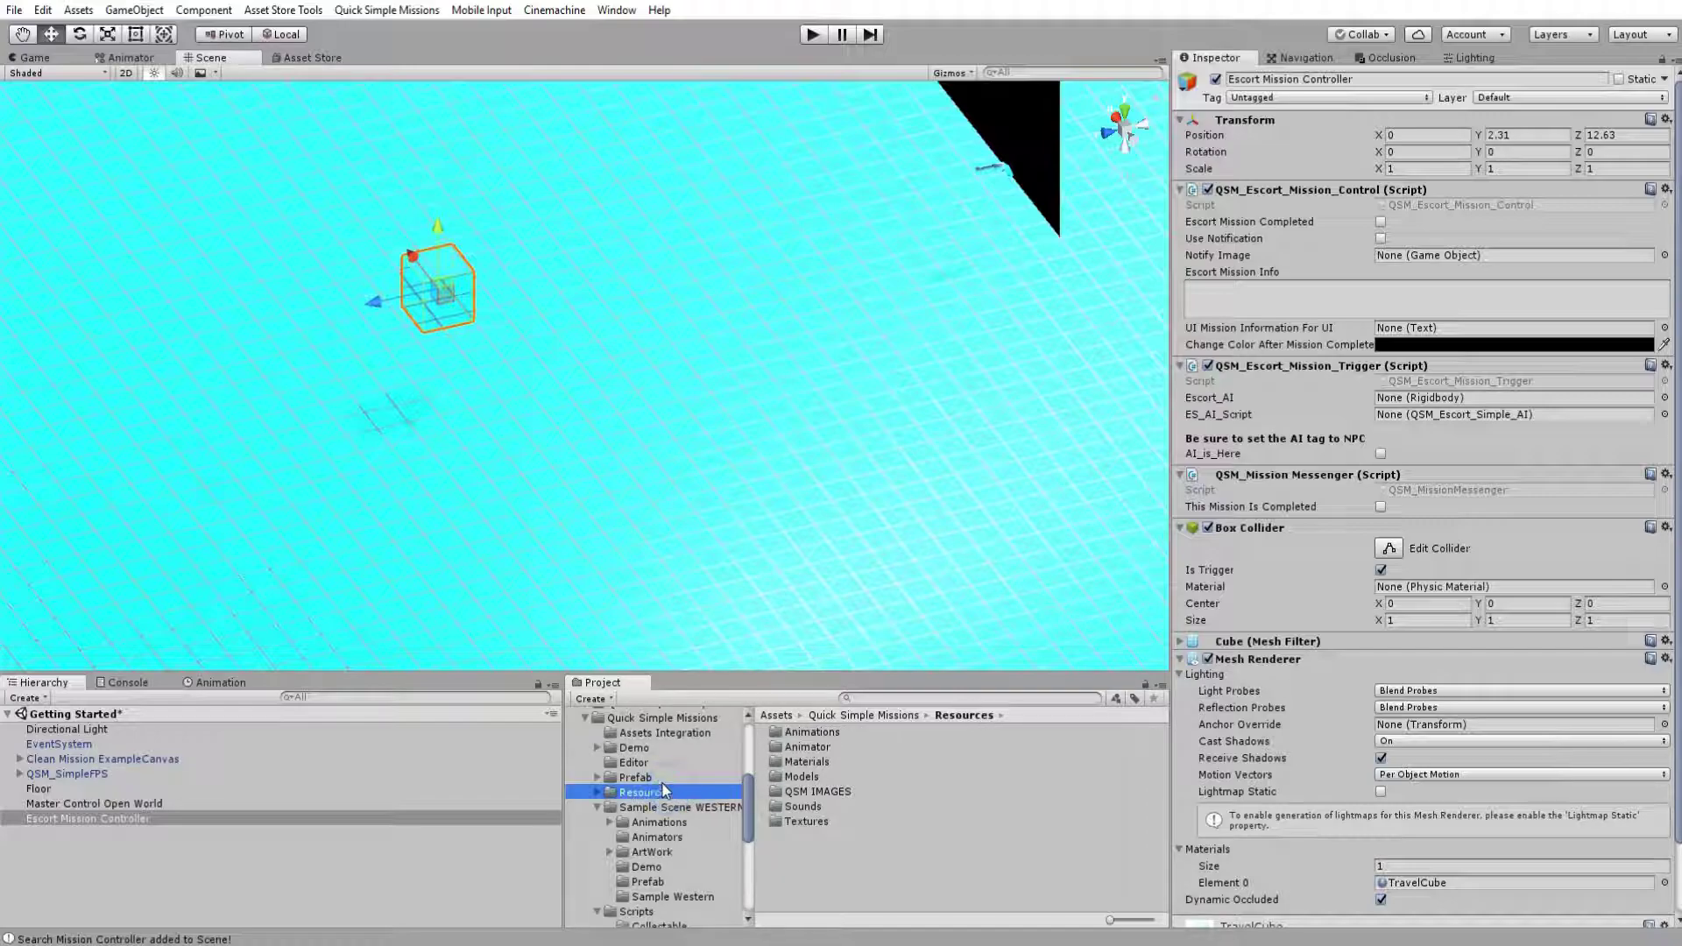
pyautogui.click(827, 774)
pyautogui.doubleClick(828, 774)
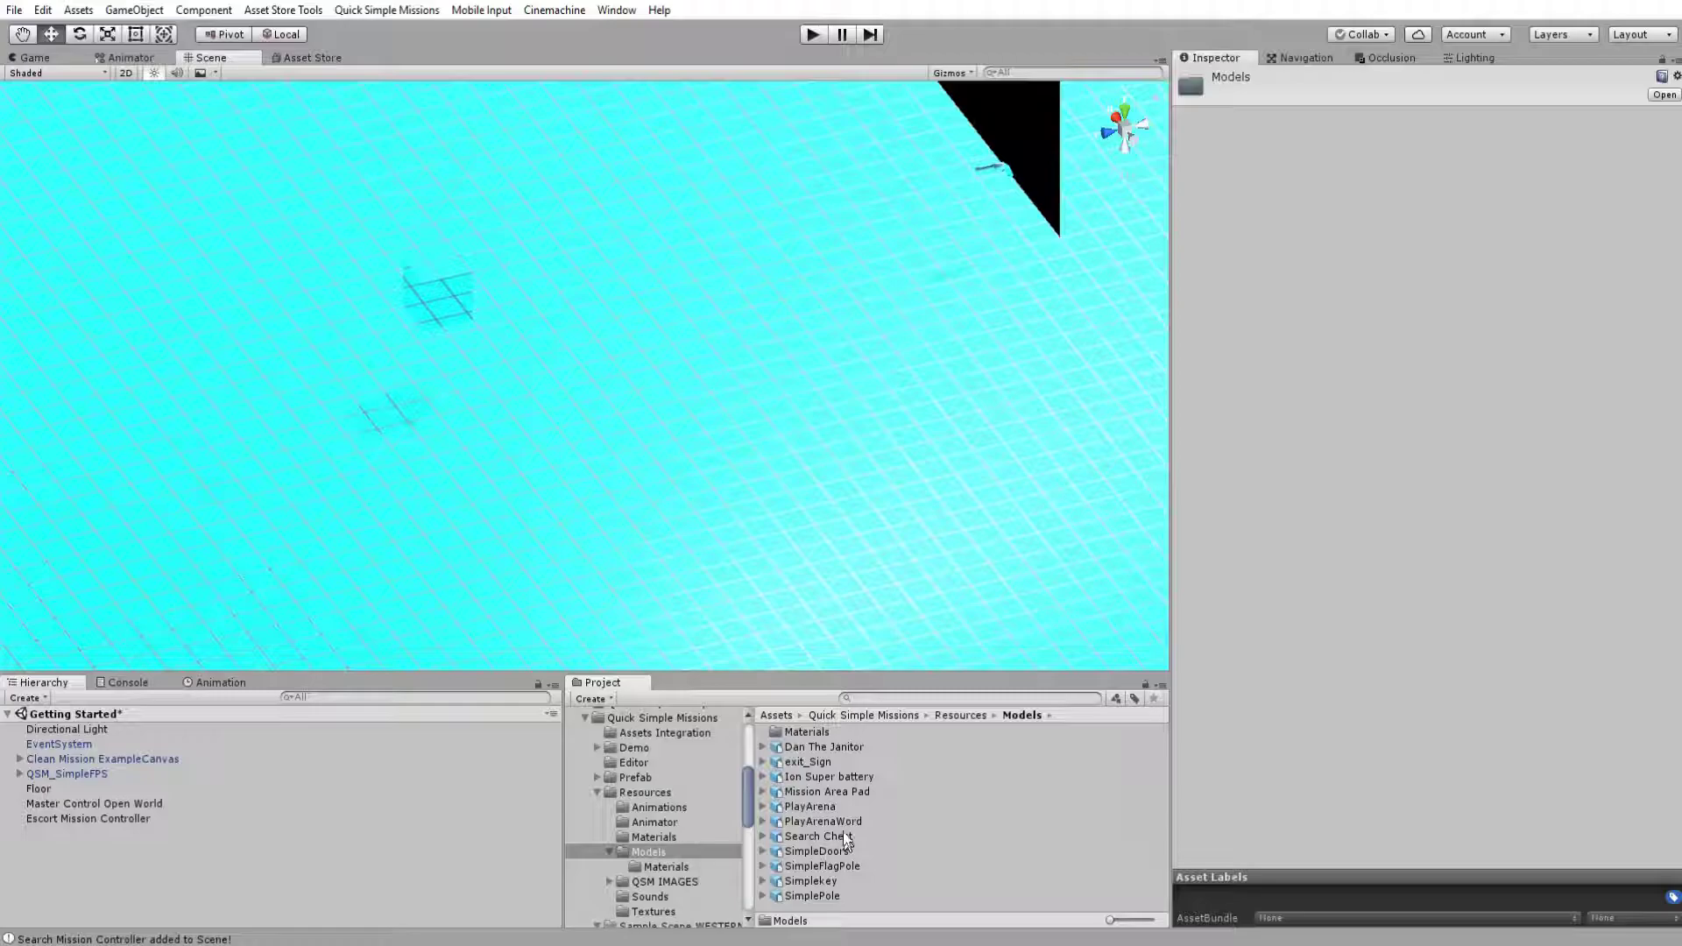
pyautogui.moveTo(839, 791); pyautogui.dragTo(444, 438)
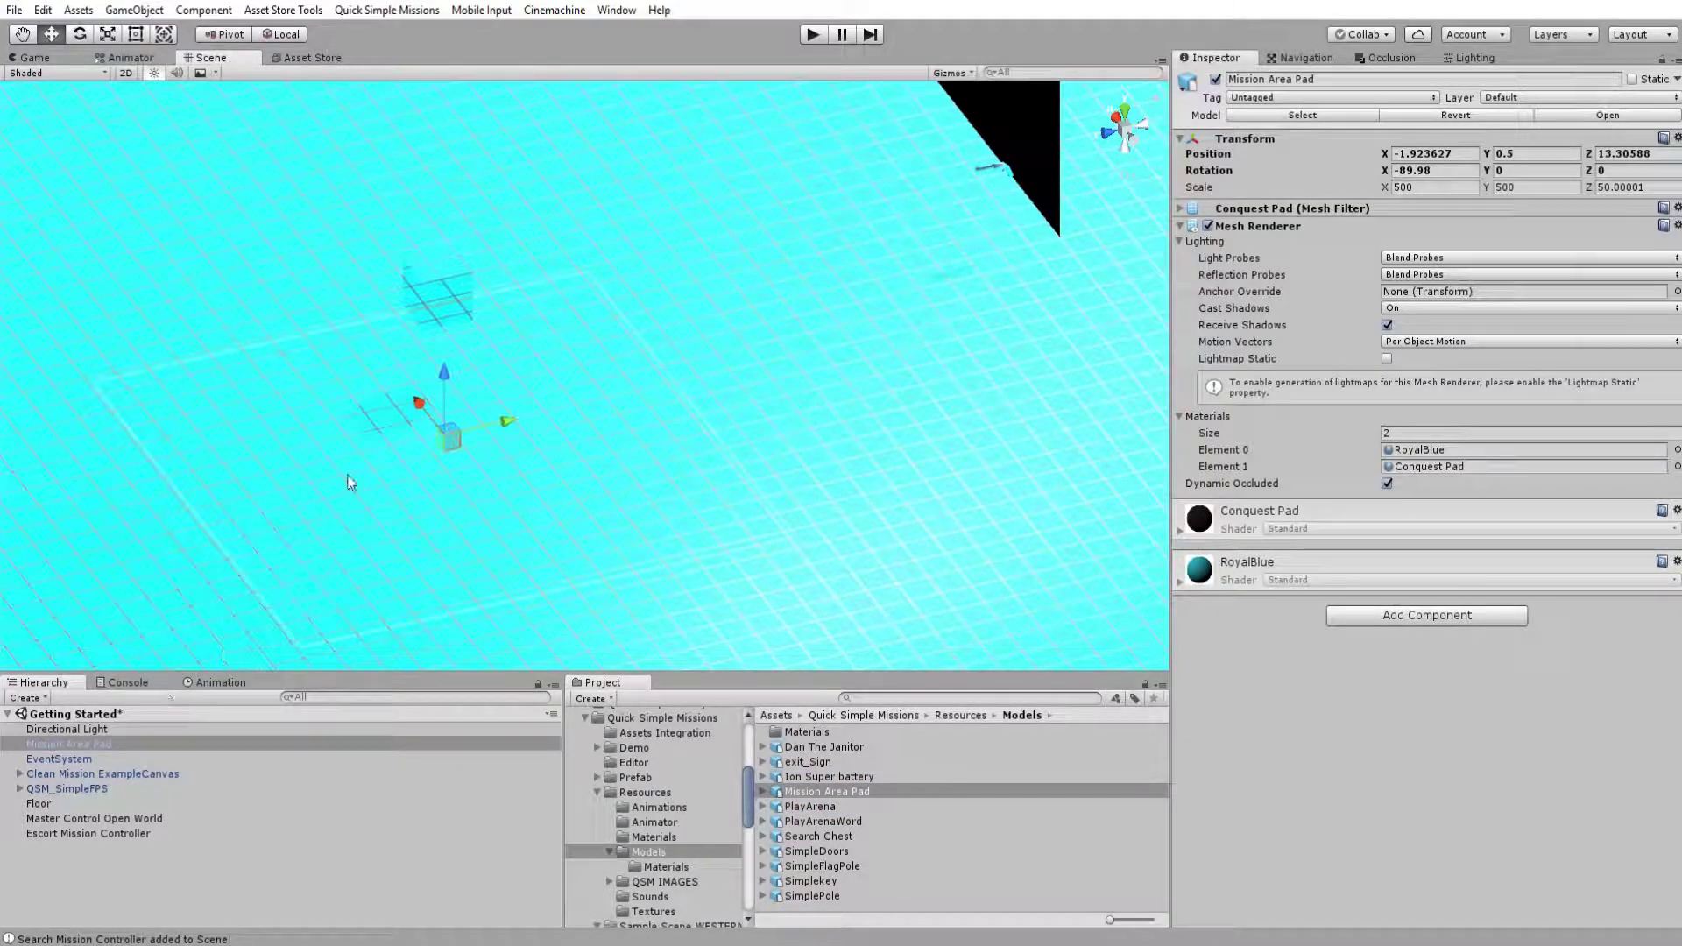
pyautogui.moveTo(441, 377)
pyautogui.mouseDown()
pyautogui.moveTo(454, 326)
pyautogui.moveTo(461, 354)
pyautogui.mouseUp()
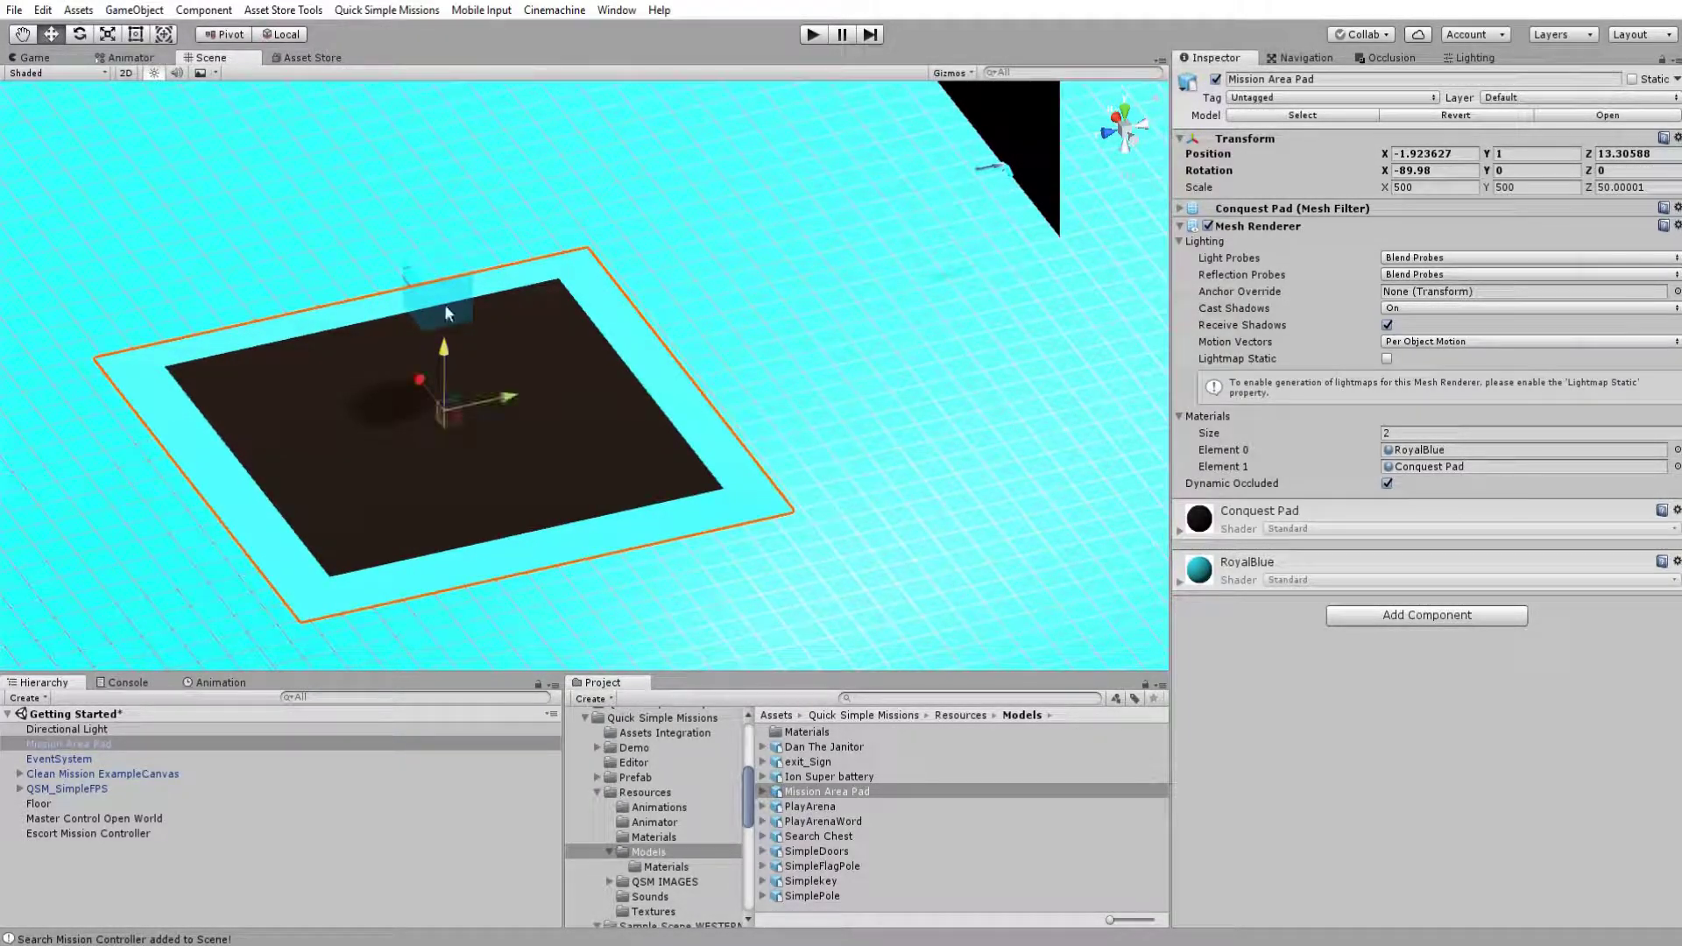
# Step: Turn on Use Notification for the Escort Mission Controller and assign the Notify object as its Notify Image
pyautogui.click(444, 303)
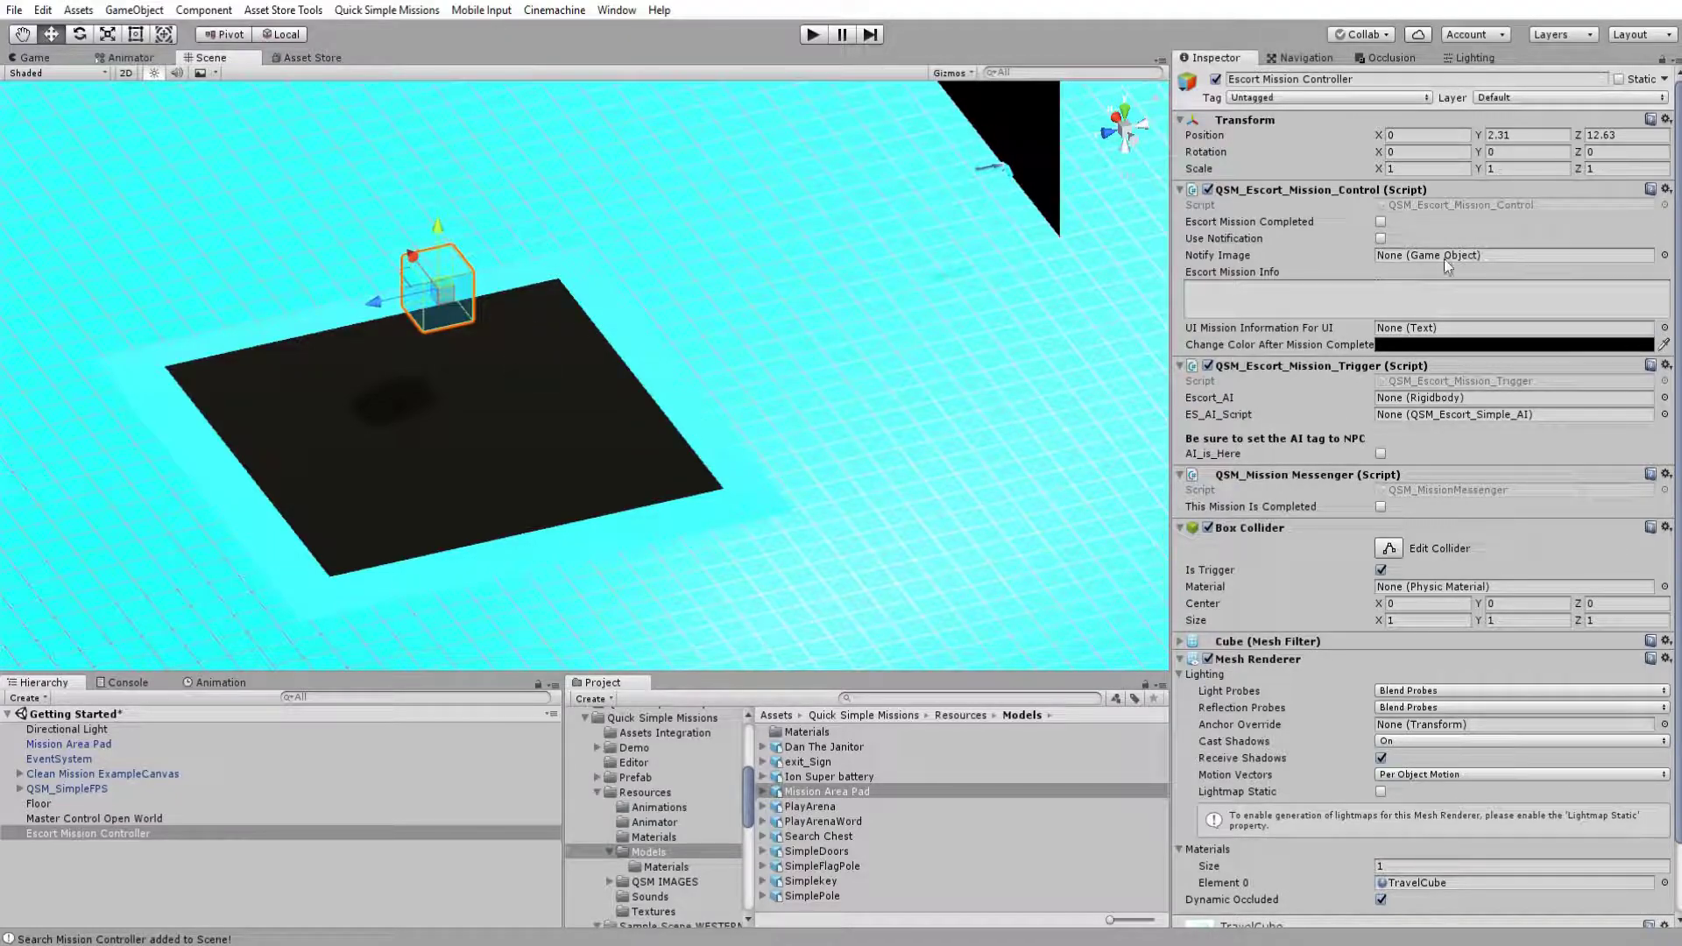
pyautogui.click(1381, 238)
pyautogui.click(1663, 255)
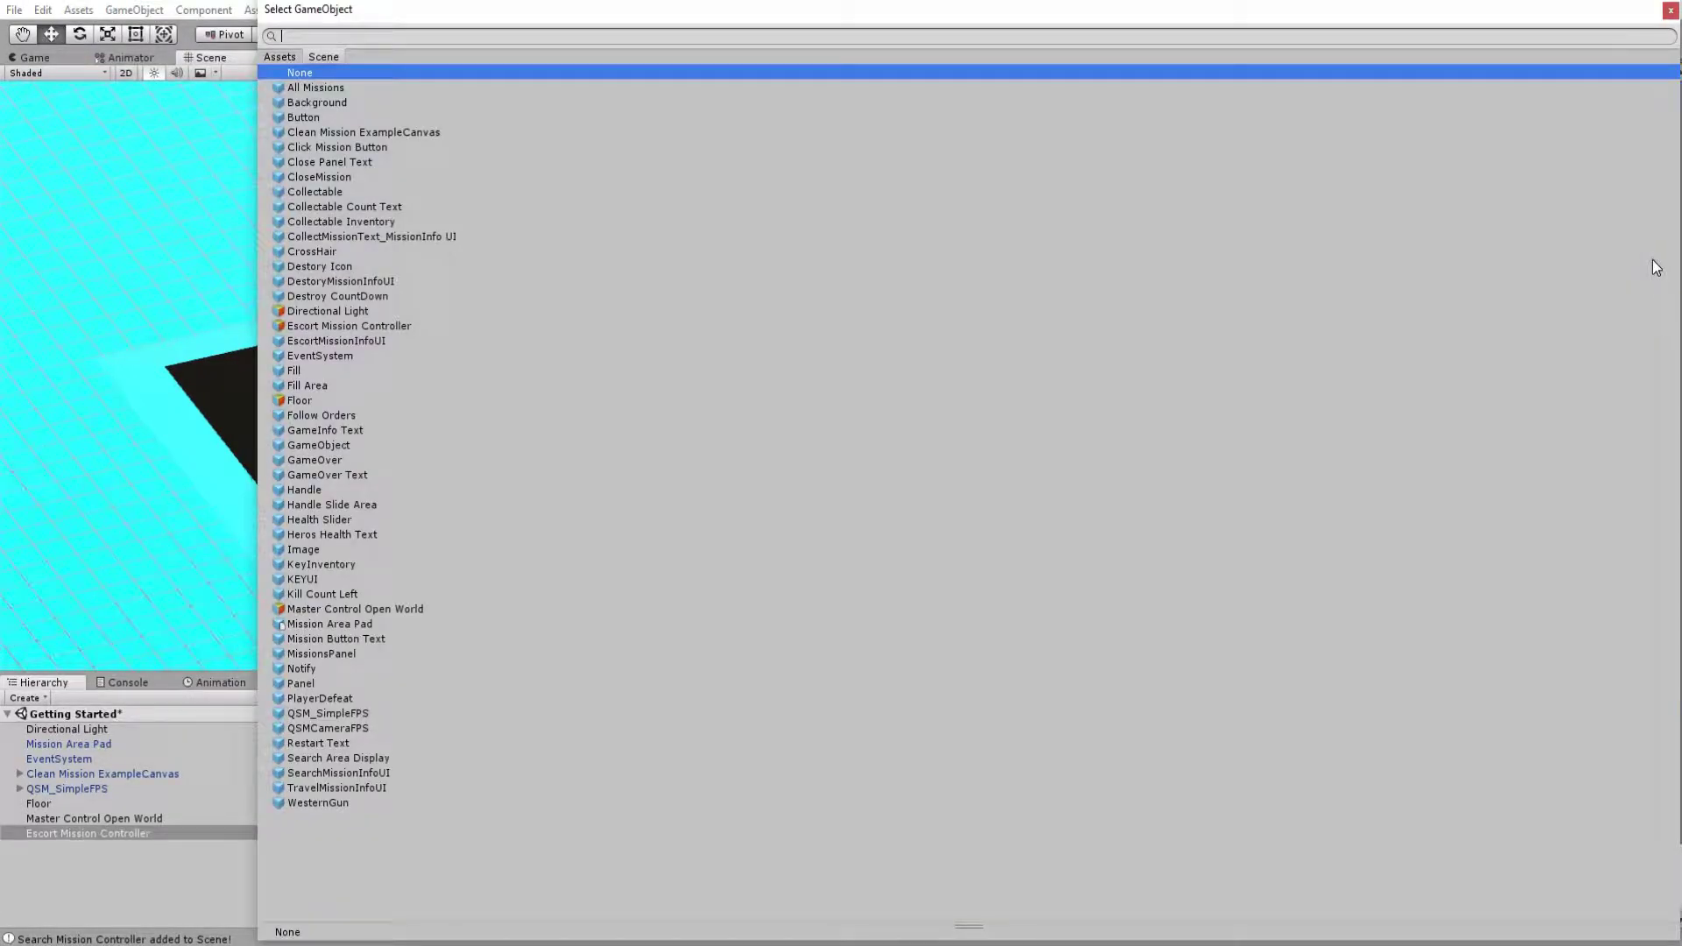
pyautogui.write('Noti')
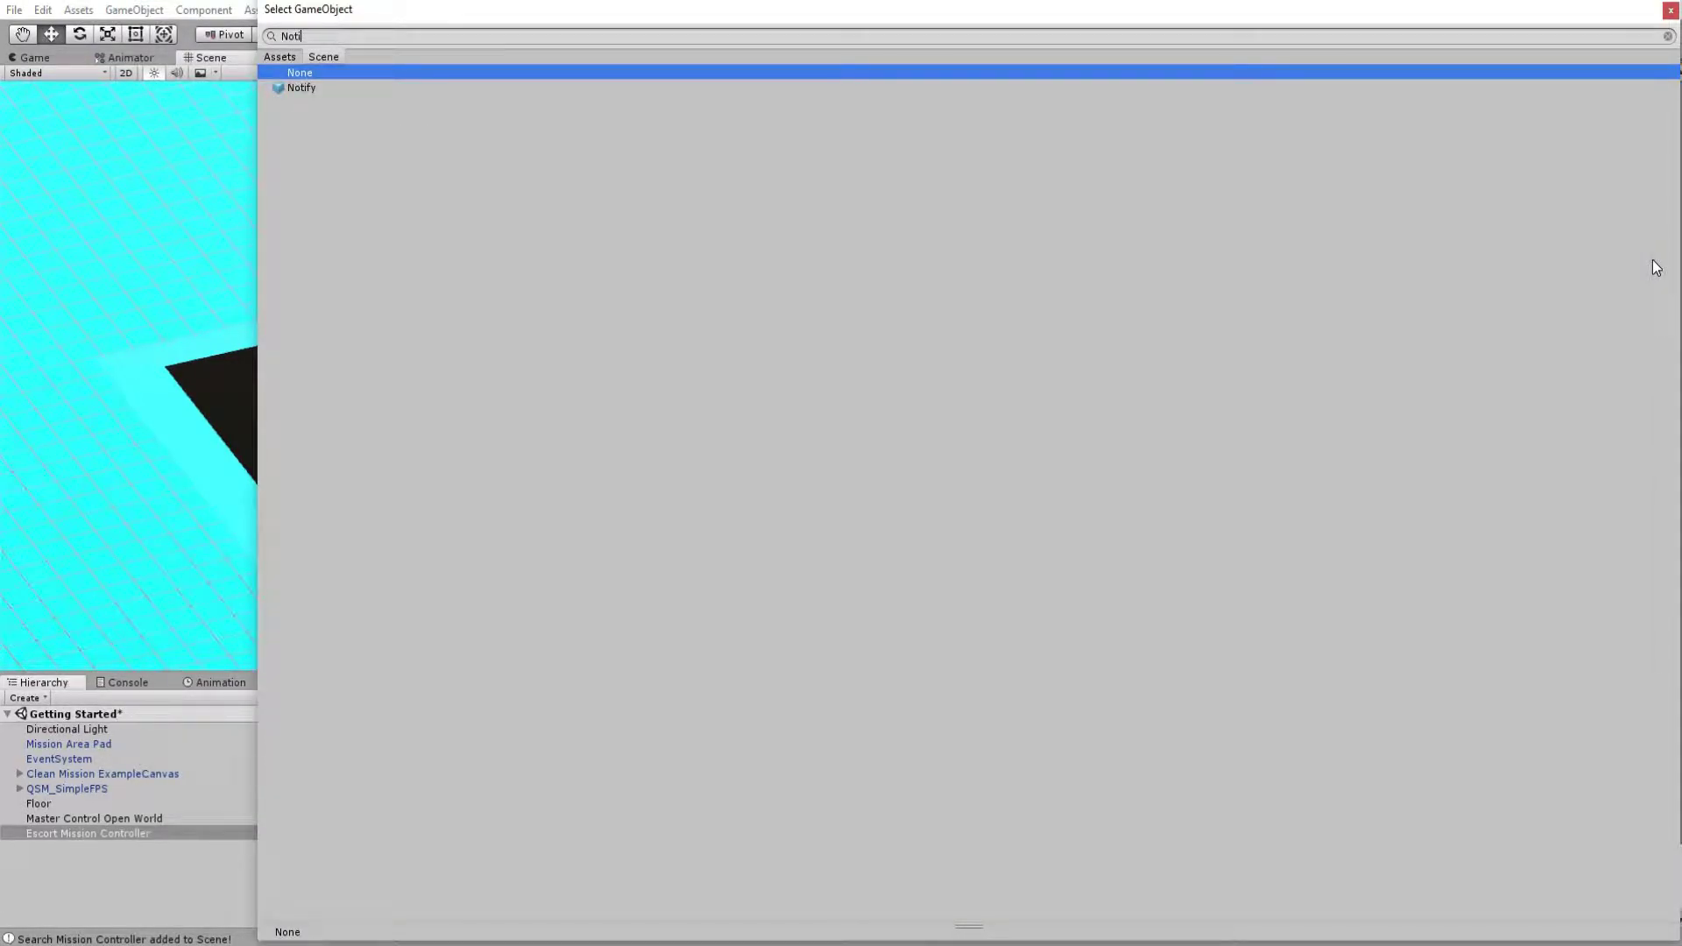
pyautogui.press('Down')
pyautogui.press('Return')
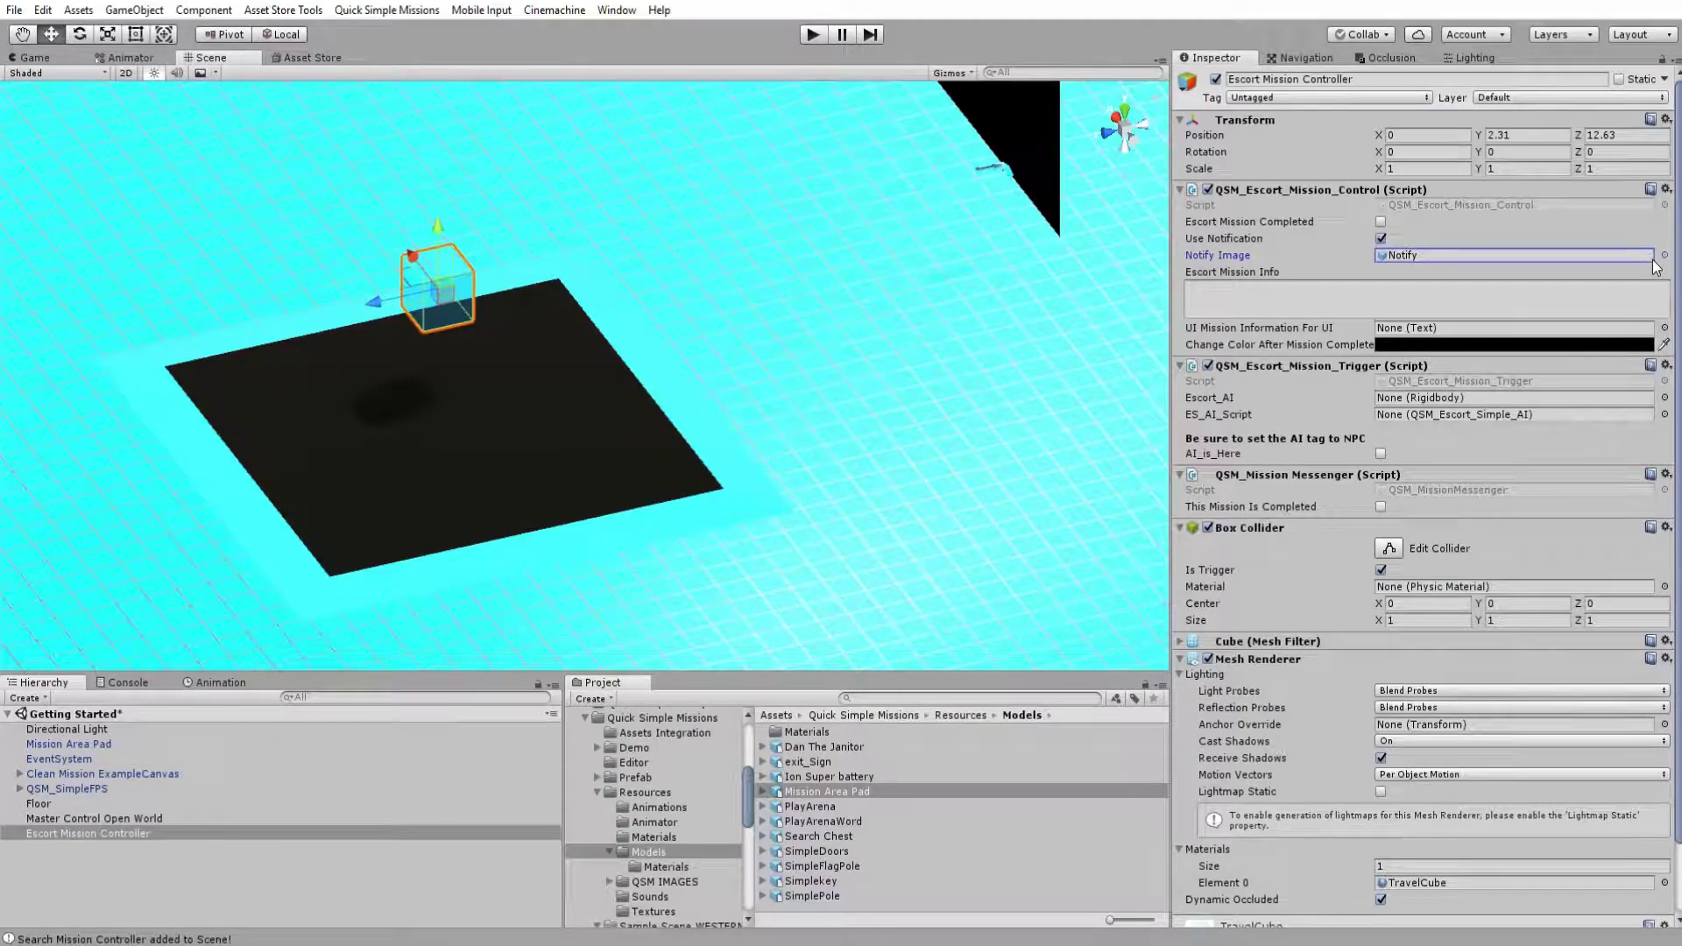
# Step: Enter "Bring Dan to the platform." as the Escort Mission Info and assign EscortMissionInfoUI as the UI mission text
pyautogui.click(1315, 296)
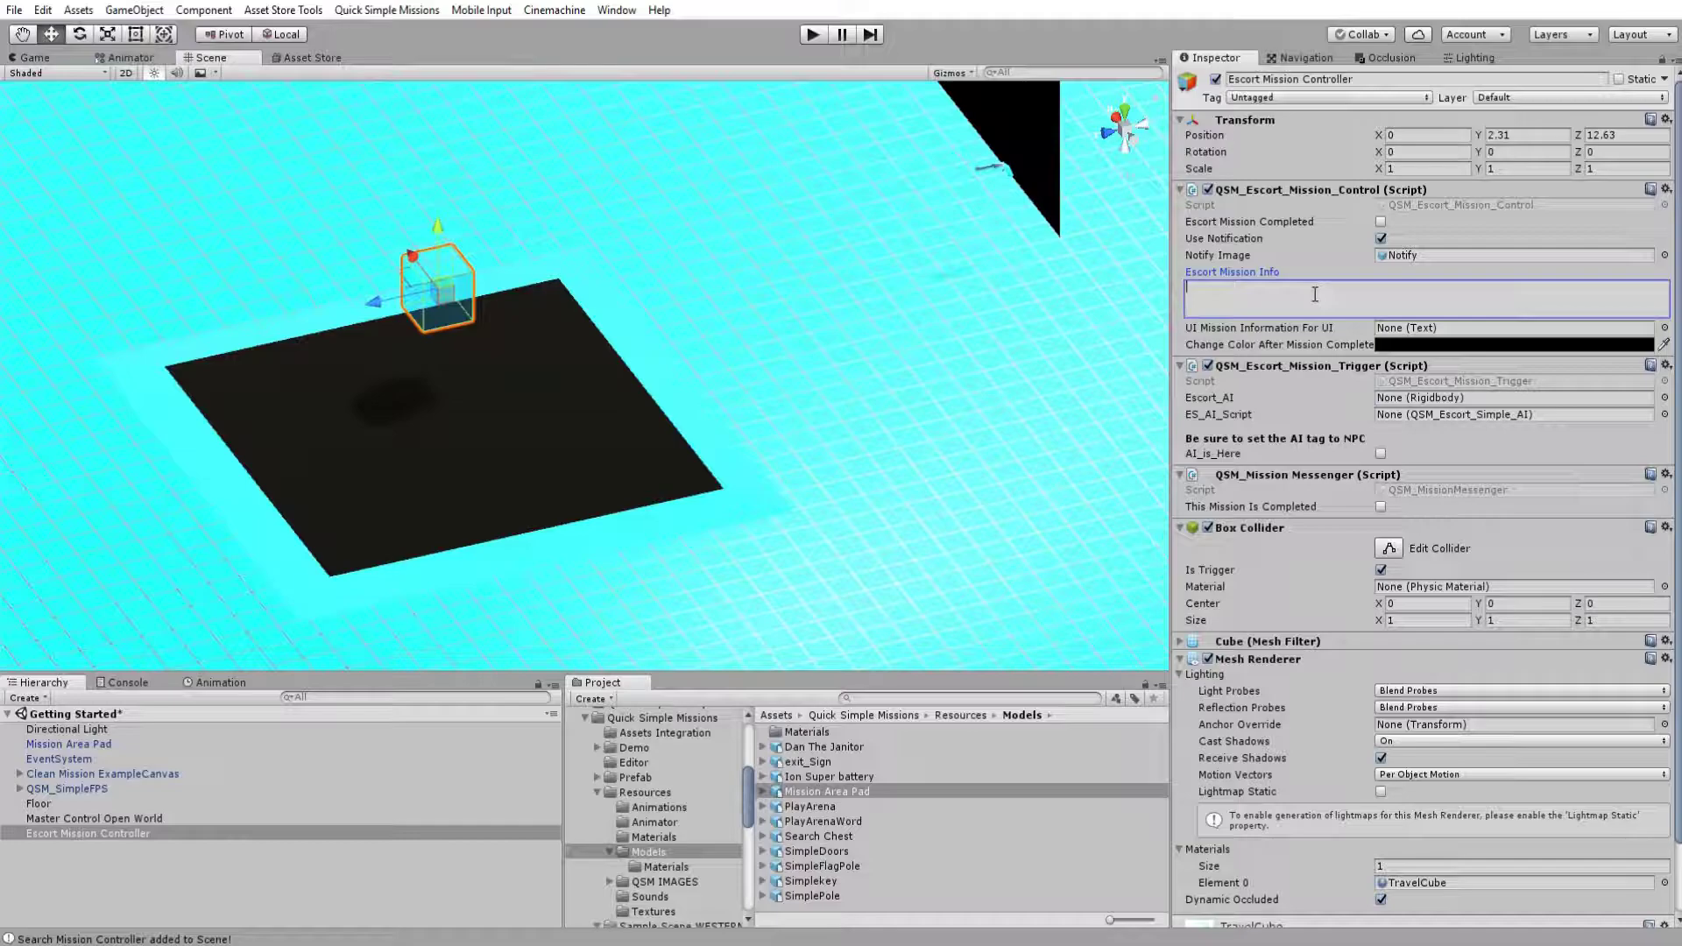
pyautogui.write('Bring Dan to the platform.')
pyautogui.click(1665, 328)
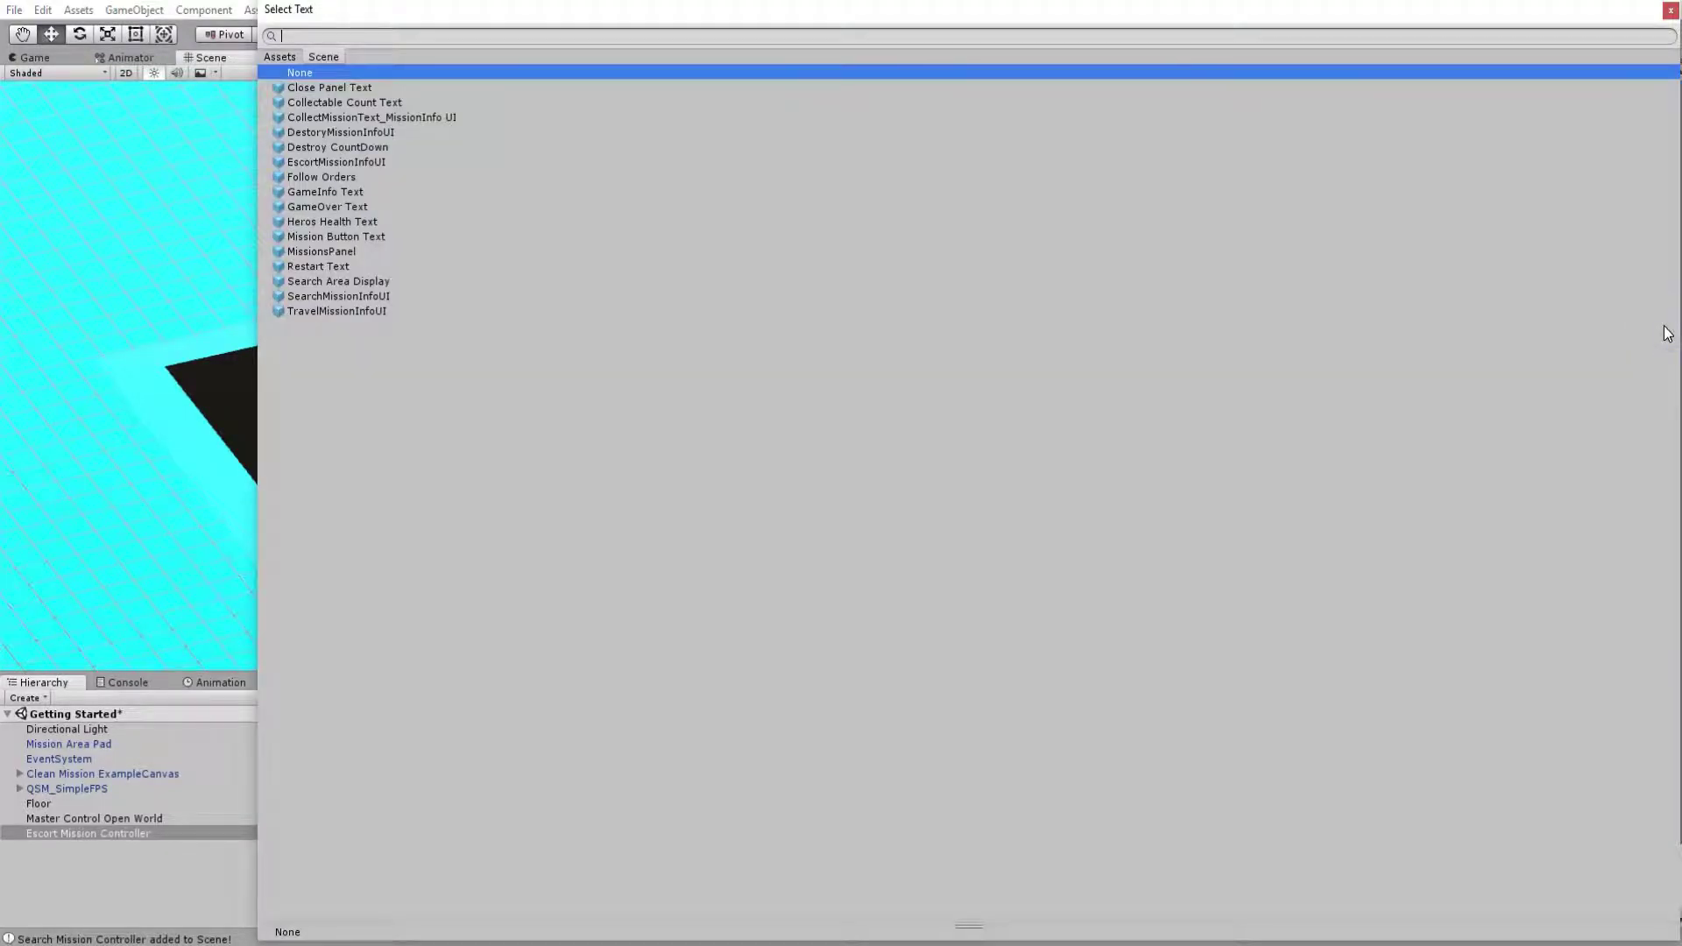
pyautogui.write('Esco')
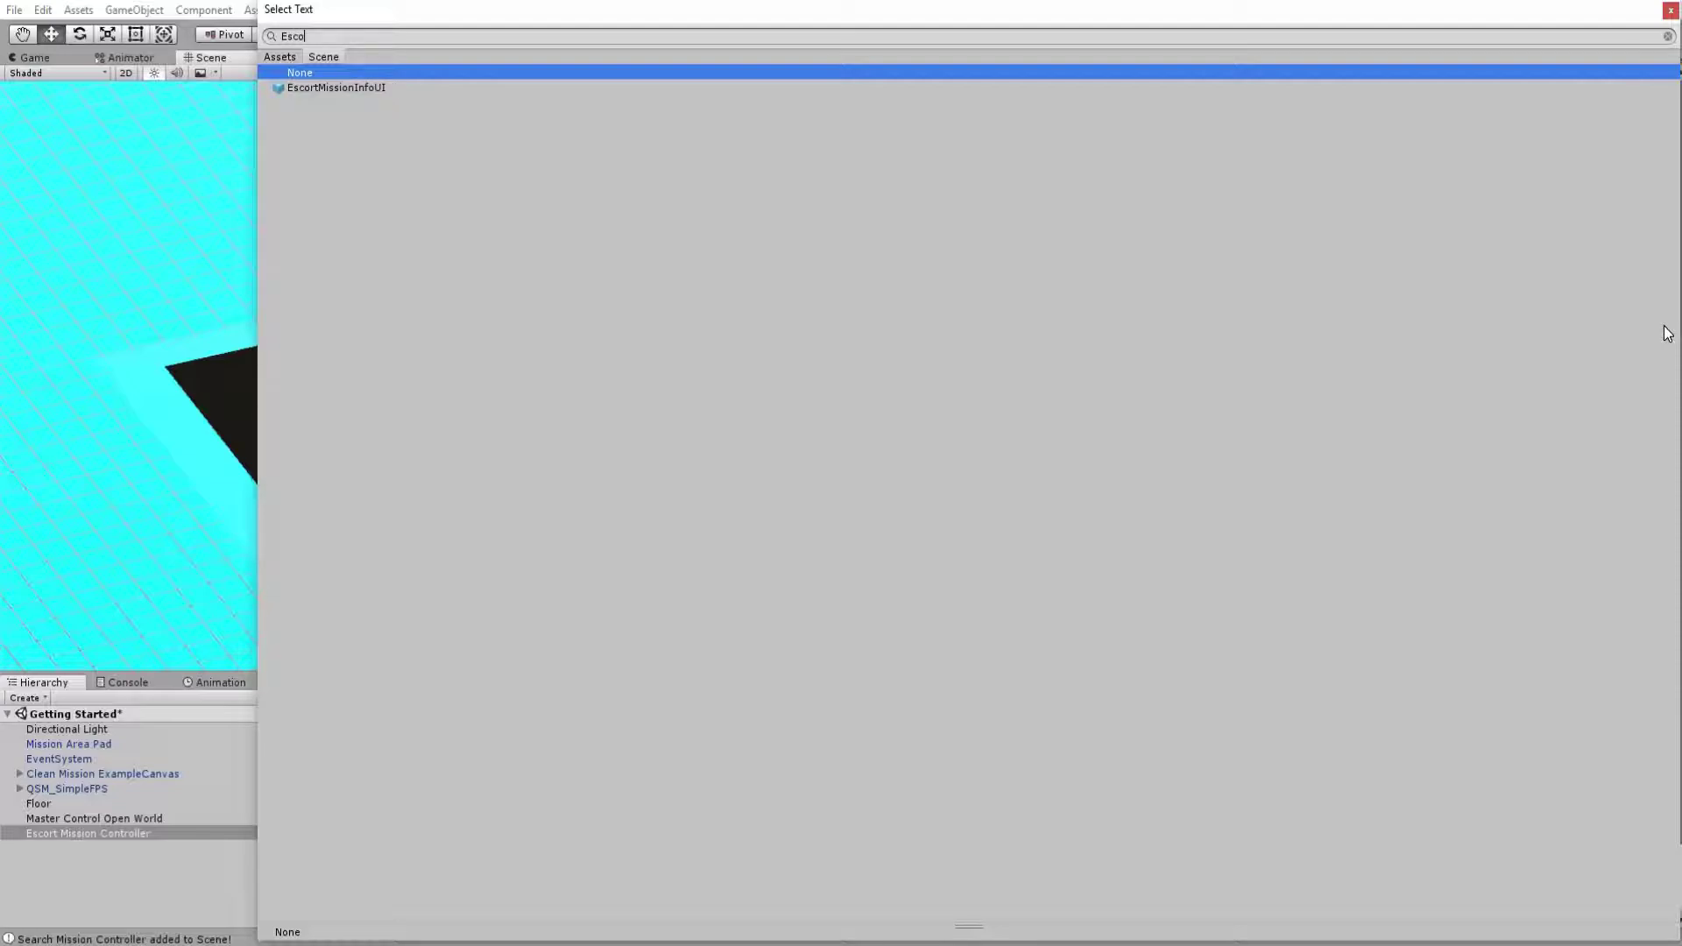
pyautogui.press('Down')
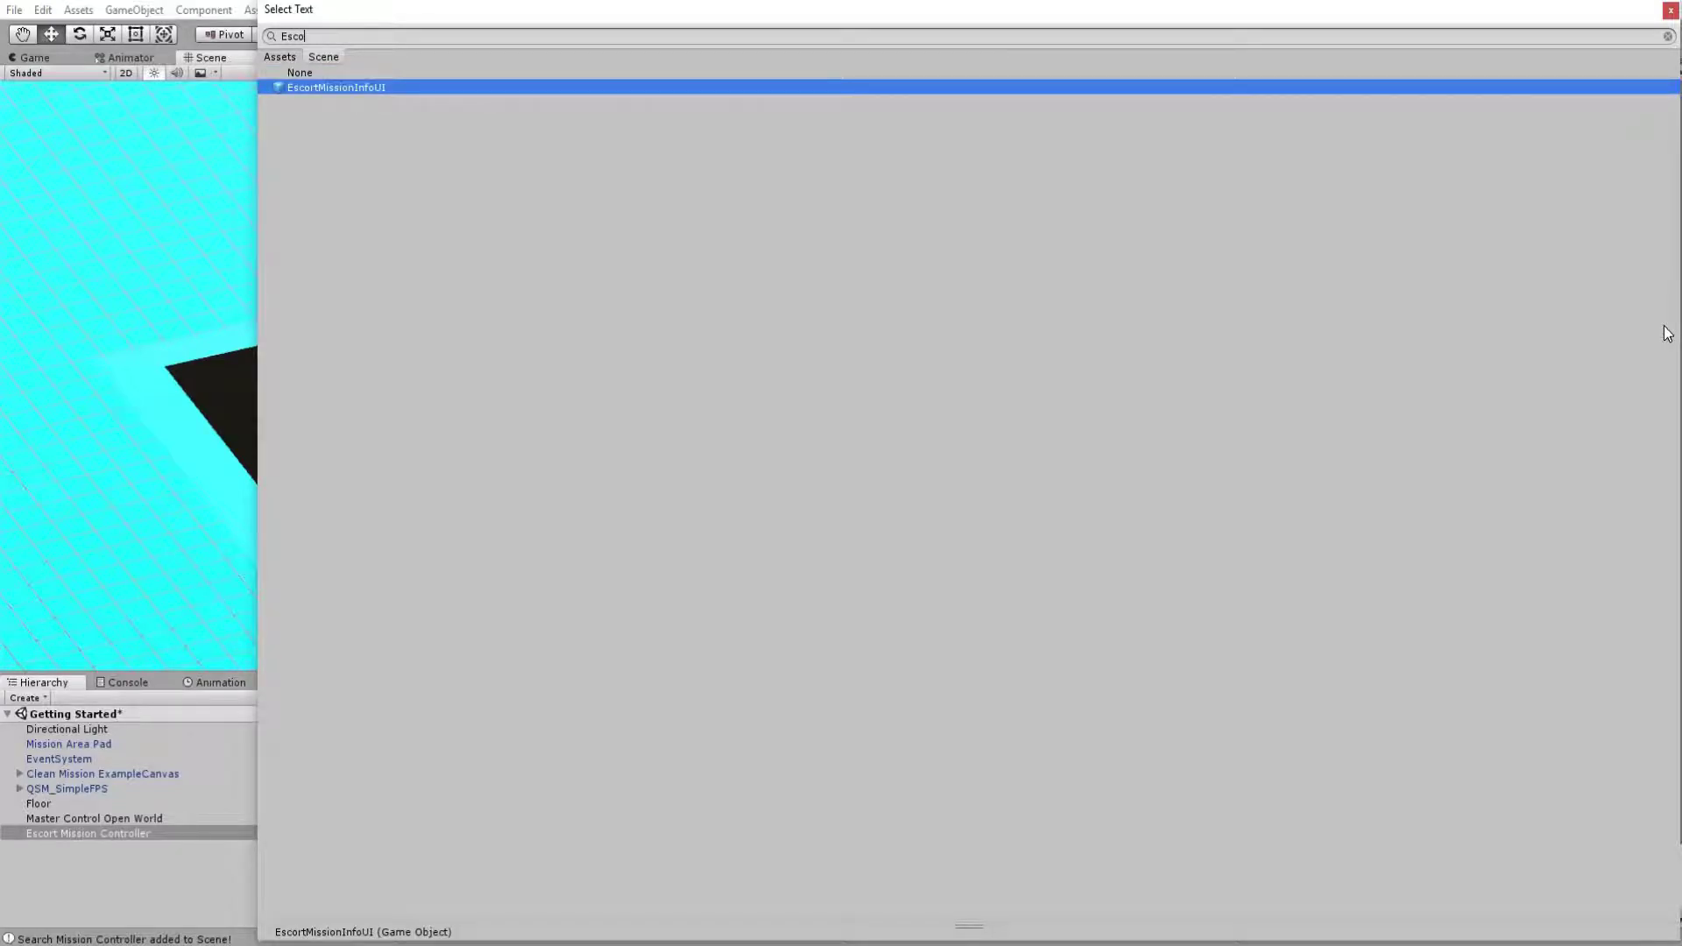
pyautogui.press('Return')
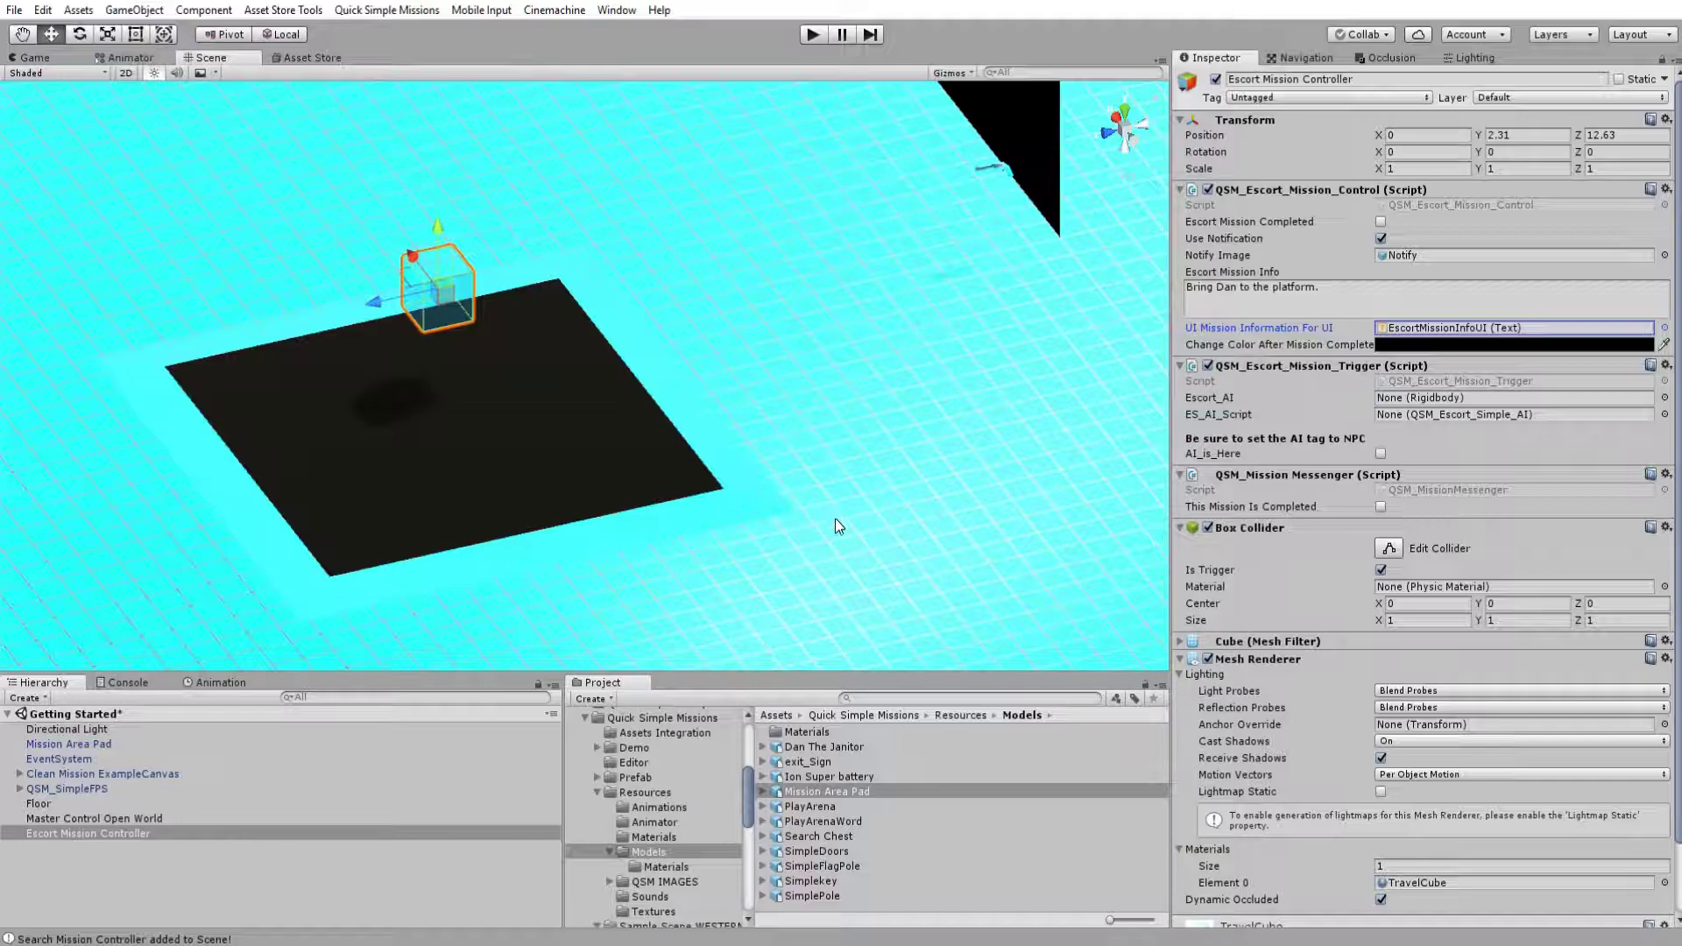
# Step: Place the Dan The Janitor Escort AI prefab on the floor beside the pad, at about X -7.64 and Z 3.05
pyautogui.click(607, 853)
pyautogui.click(619, 779)
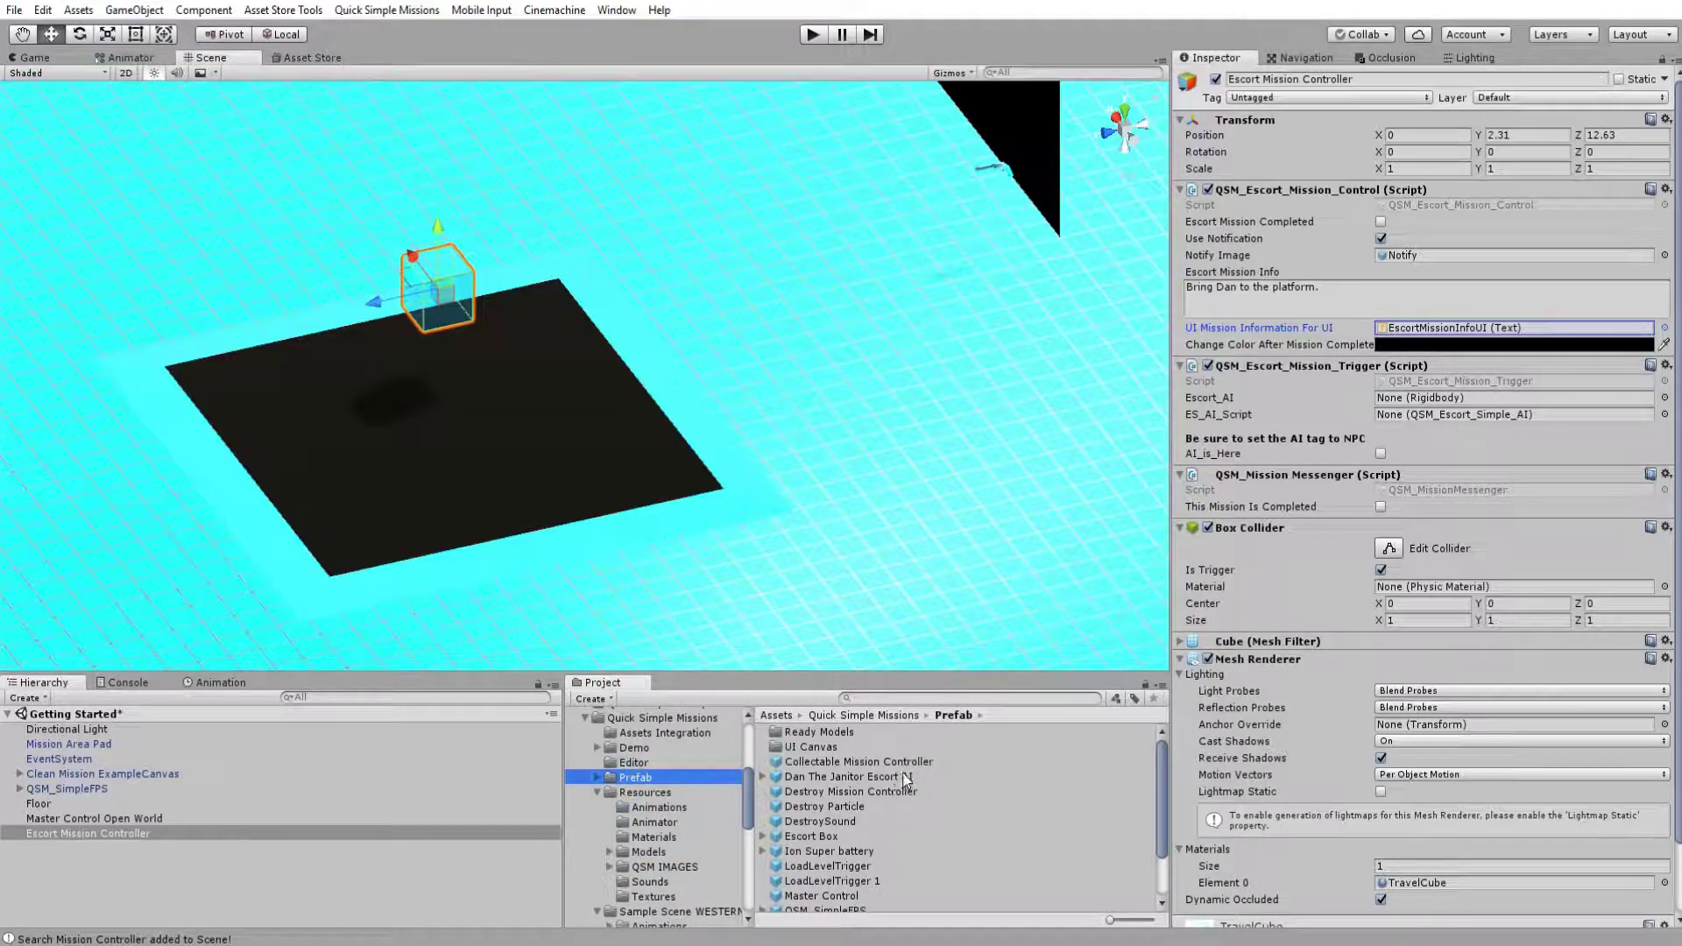
pyautogui.moveTo(841, 776); pyautogui.dragTo(1066, 480)
pyautogui.moveTo(877, 315); pyautogui.dragTo(701, 324, button='middle')
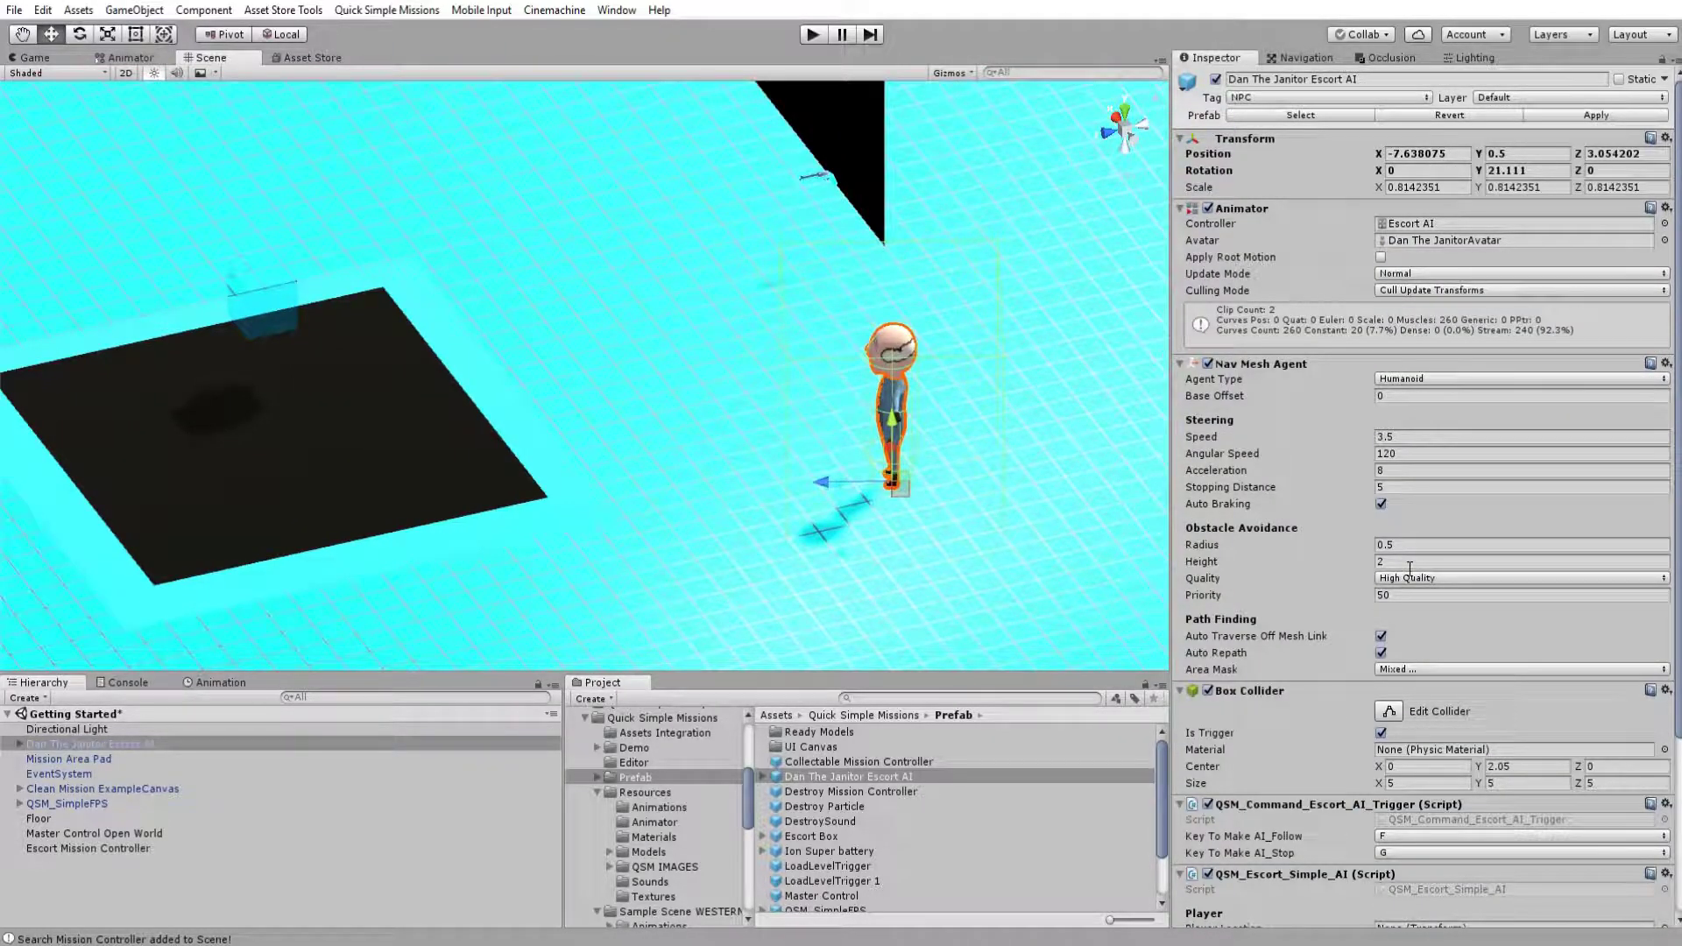
# Step: In the janitor's QSM_Escort_Simple_AI script, assign QSM_SimpleFPS as the Player Location and set the Follow Speed to 2
pyautogui.scroll(-2, 1508, 556)
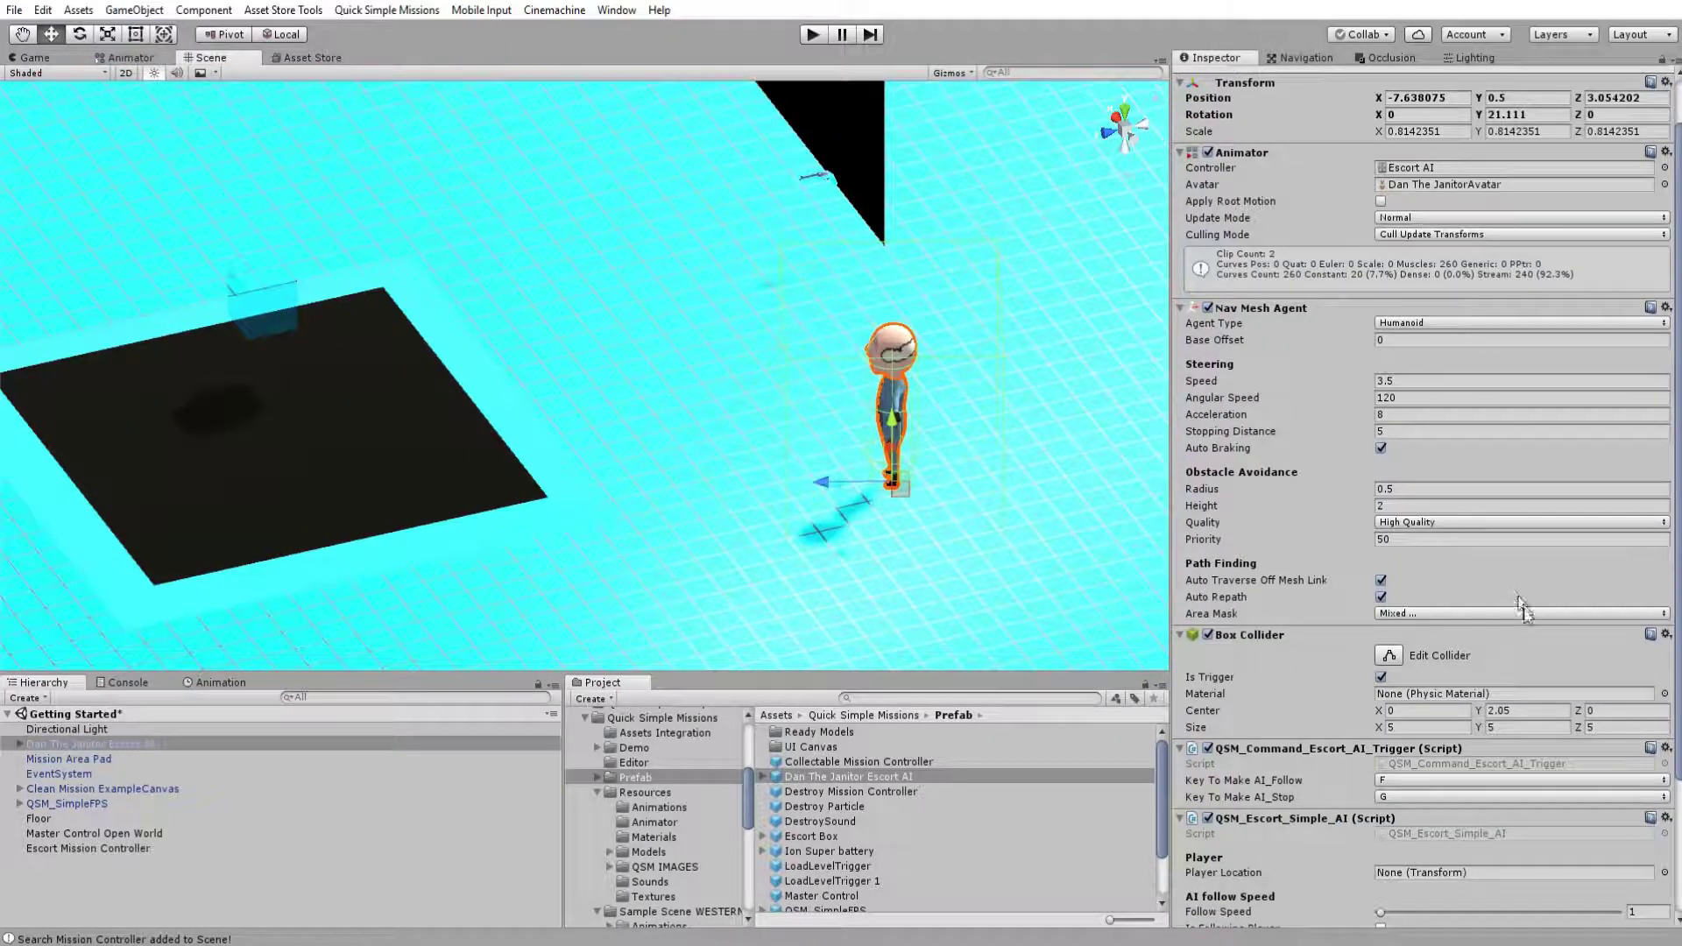
pyautogui.scroll(-3, 1622, 728)
pyautogui.scroll(-1, 1622, 728)
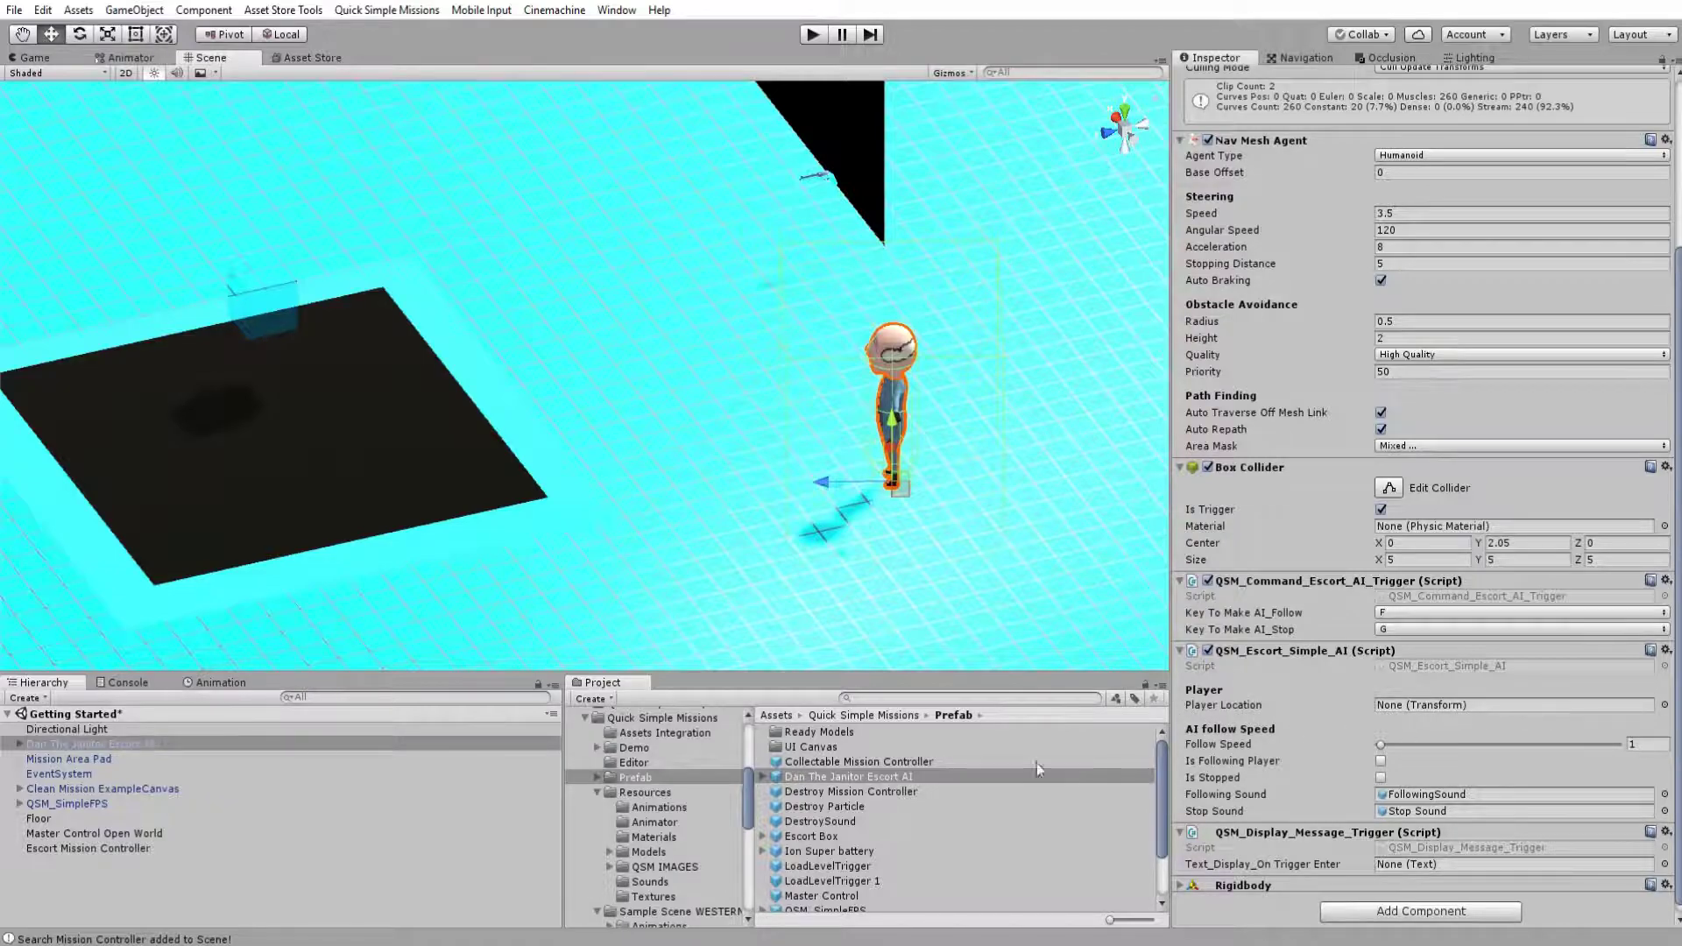
pyautogui.moveTo(56, 802); pyautogui.dragTo(1470, 704)
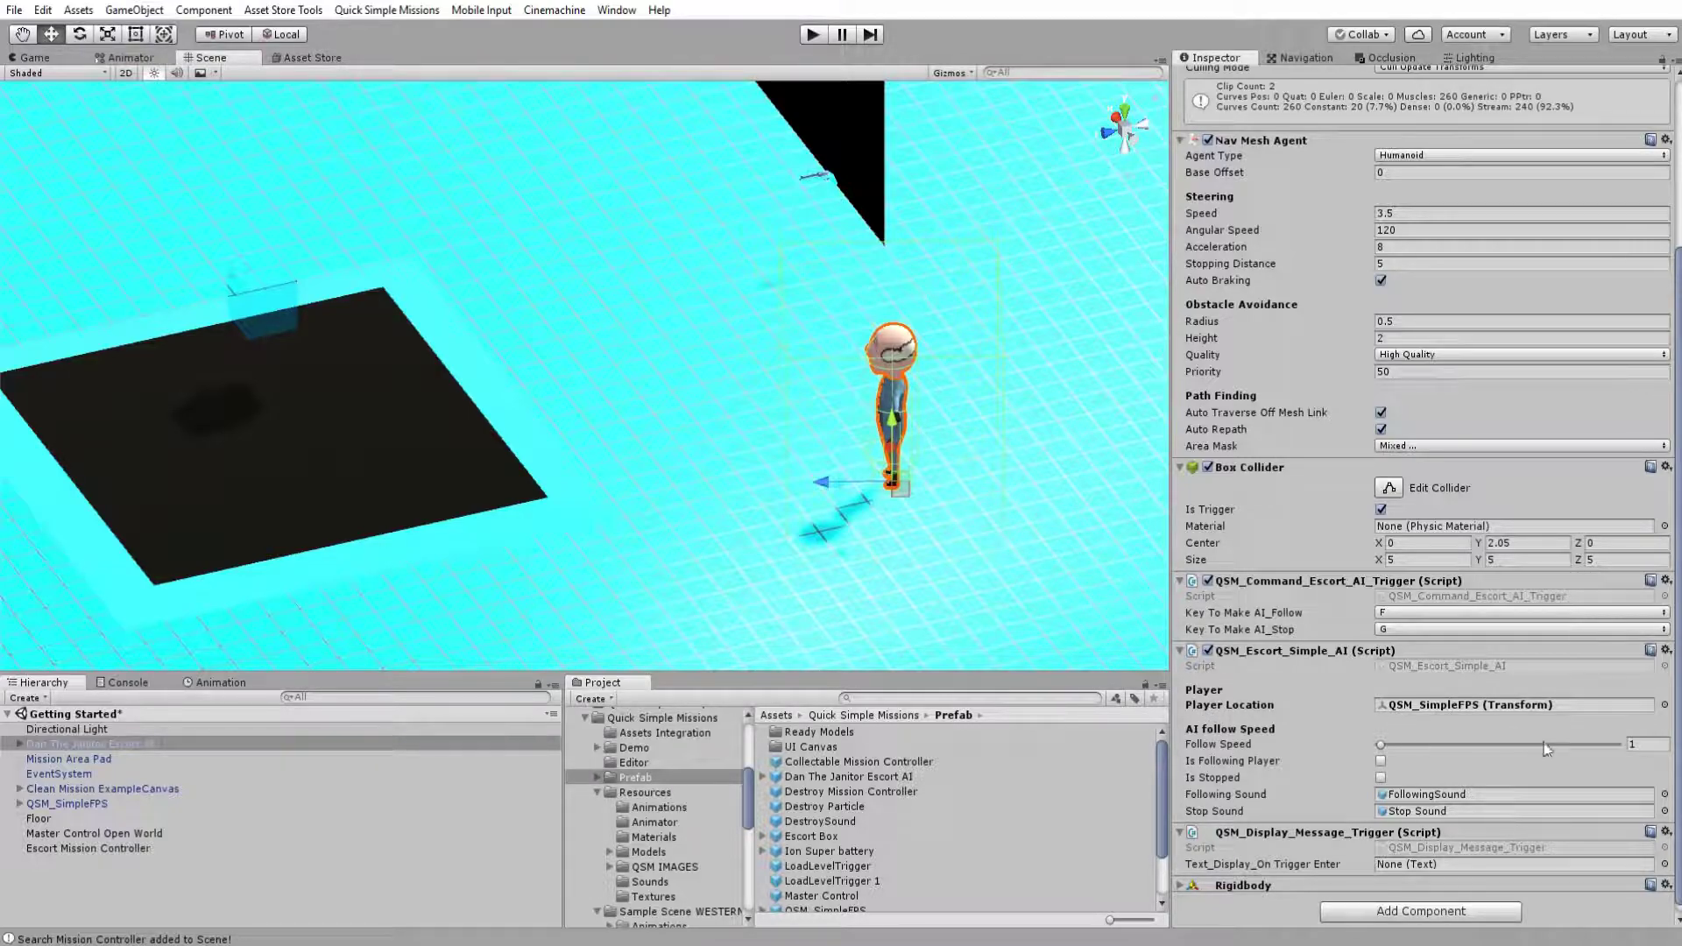
pyautogui.click(1665, 744)
pyautogui.write('2')
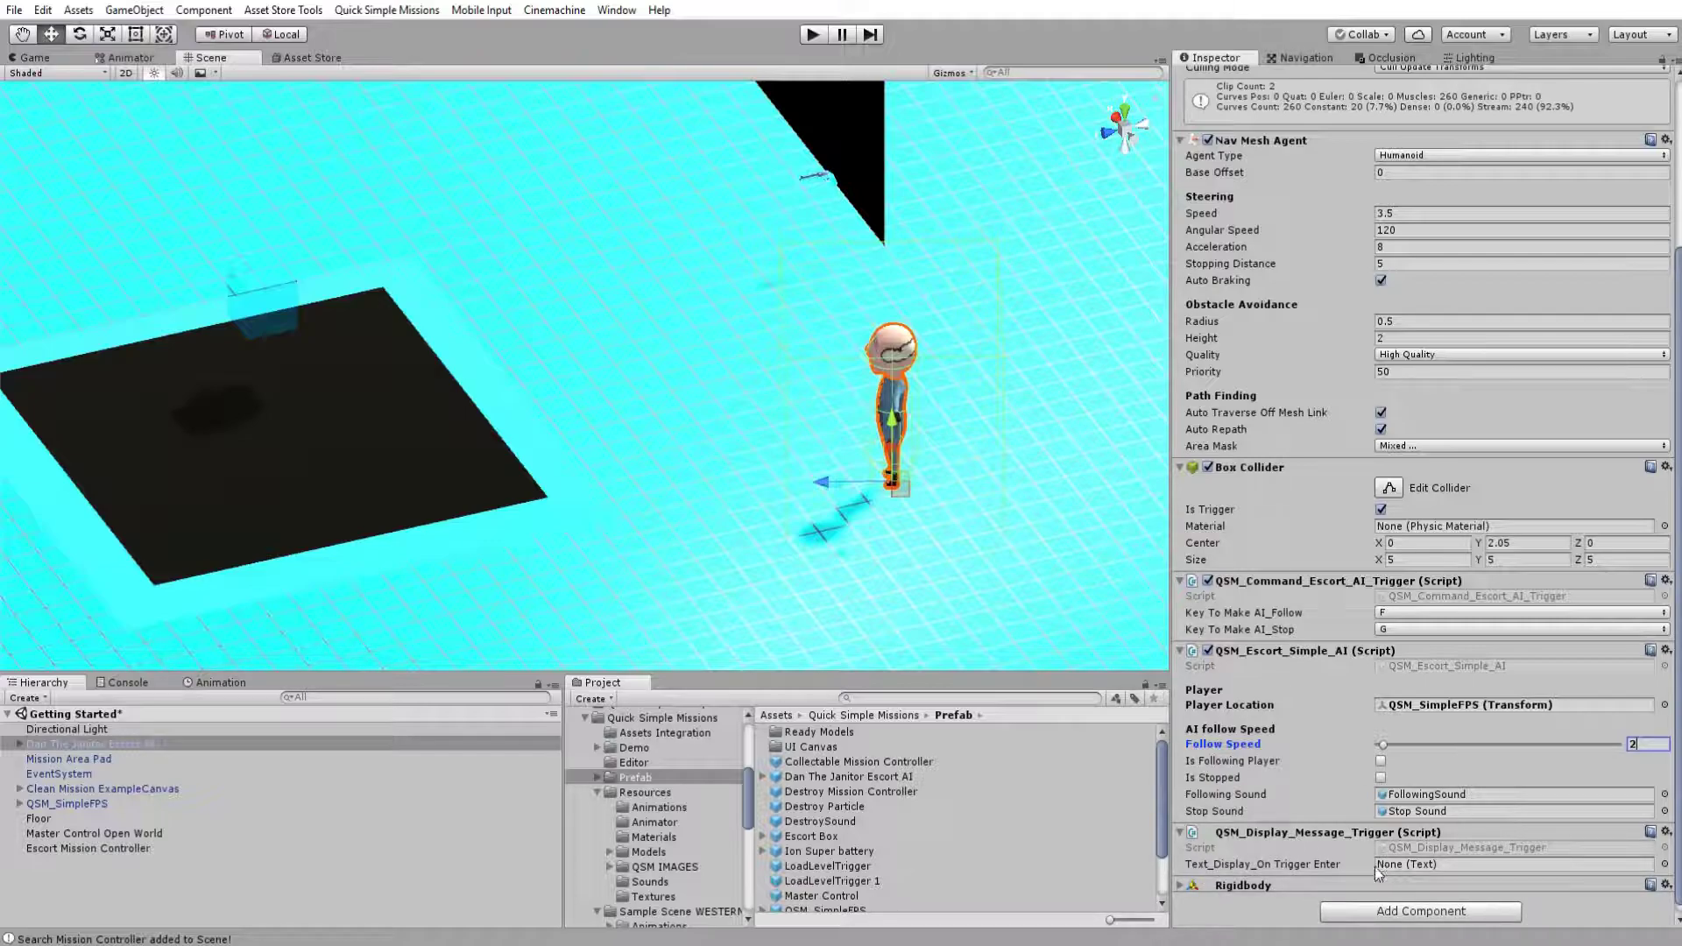
# Step: Assign the Follow Orders text to Text_Display_On Trigger Enter in the janitor's display message trigger script
pyautogui.click(1664, 865)
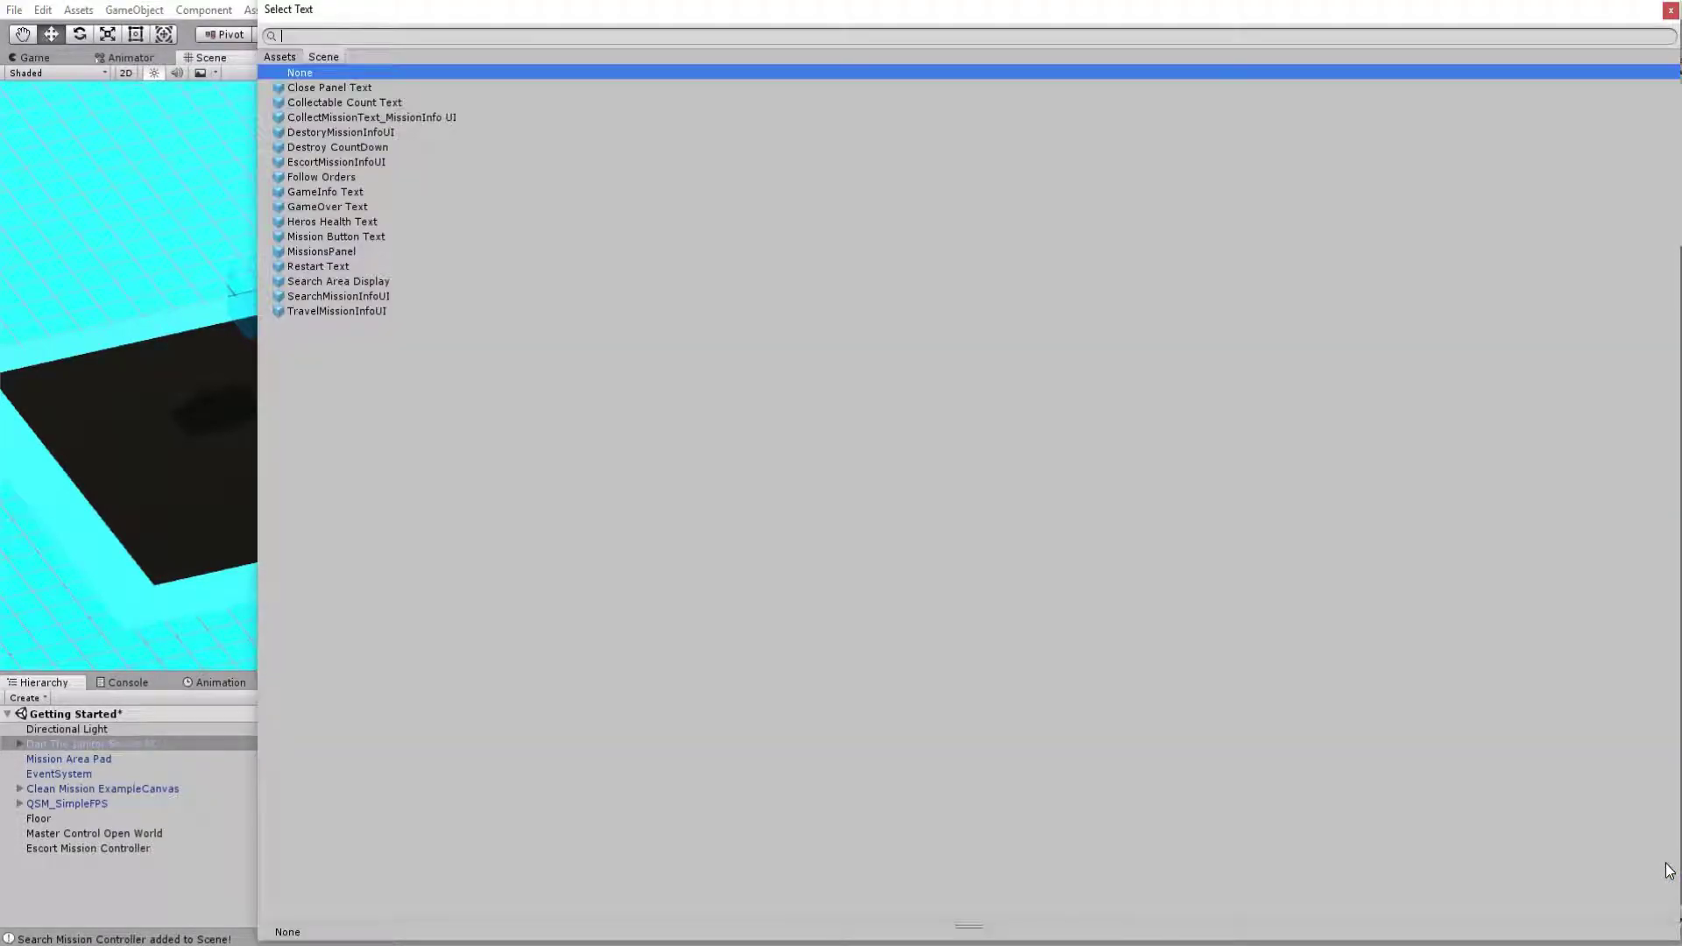
pyautogui.write('Fo')
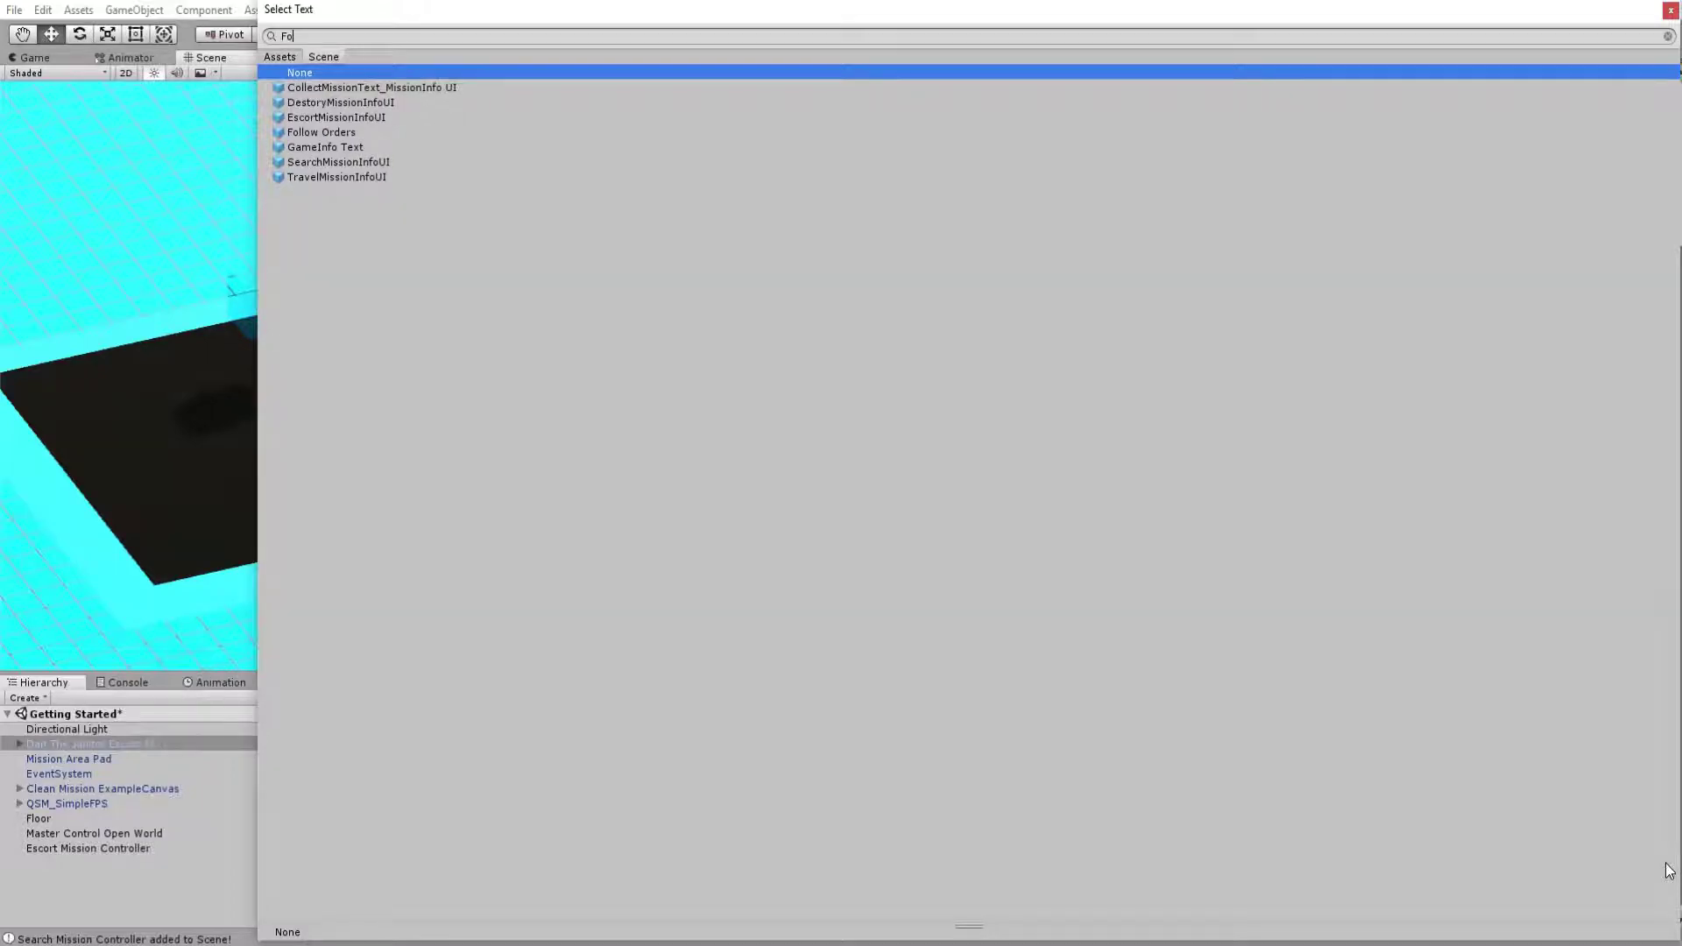
pyautogui.press('Down')
pyautogui.press('Down')
pyautogui.press('Down')
pyautogui.press('Down')
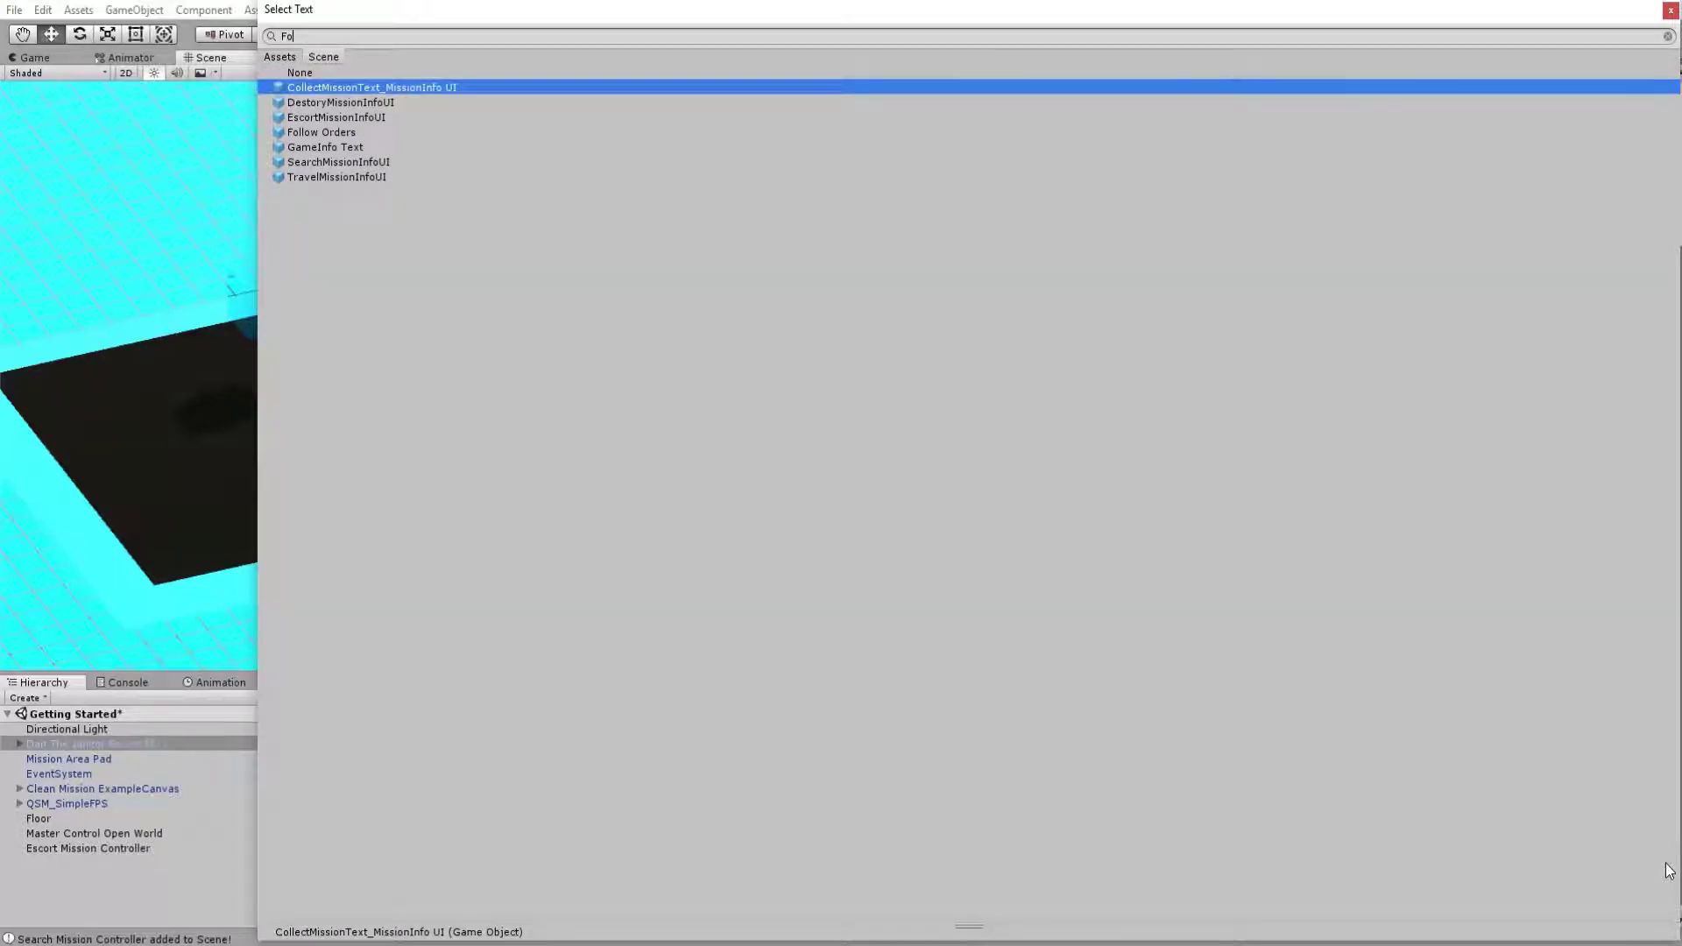
pyautogui.press('Return')
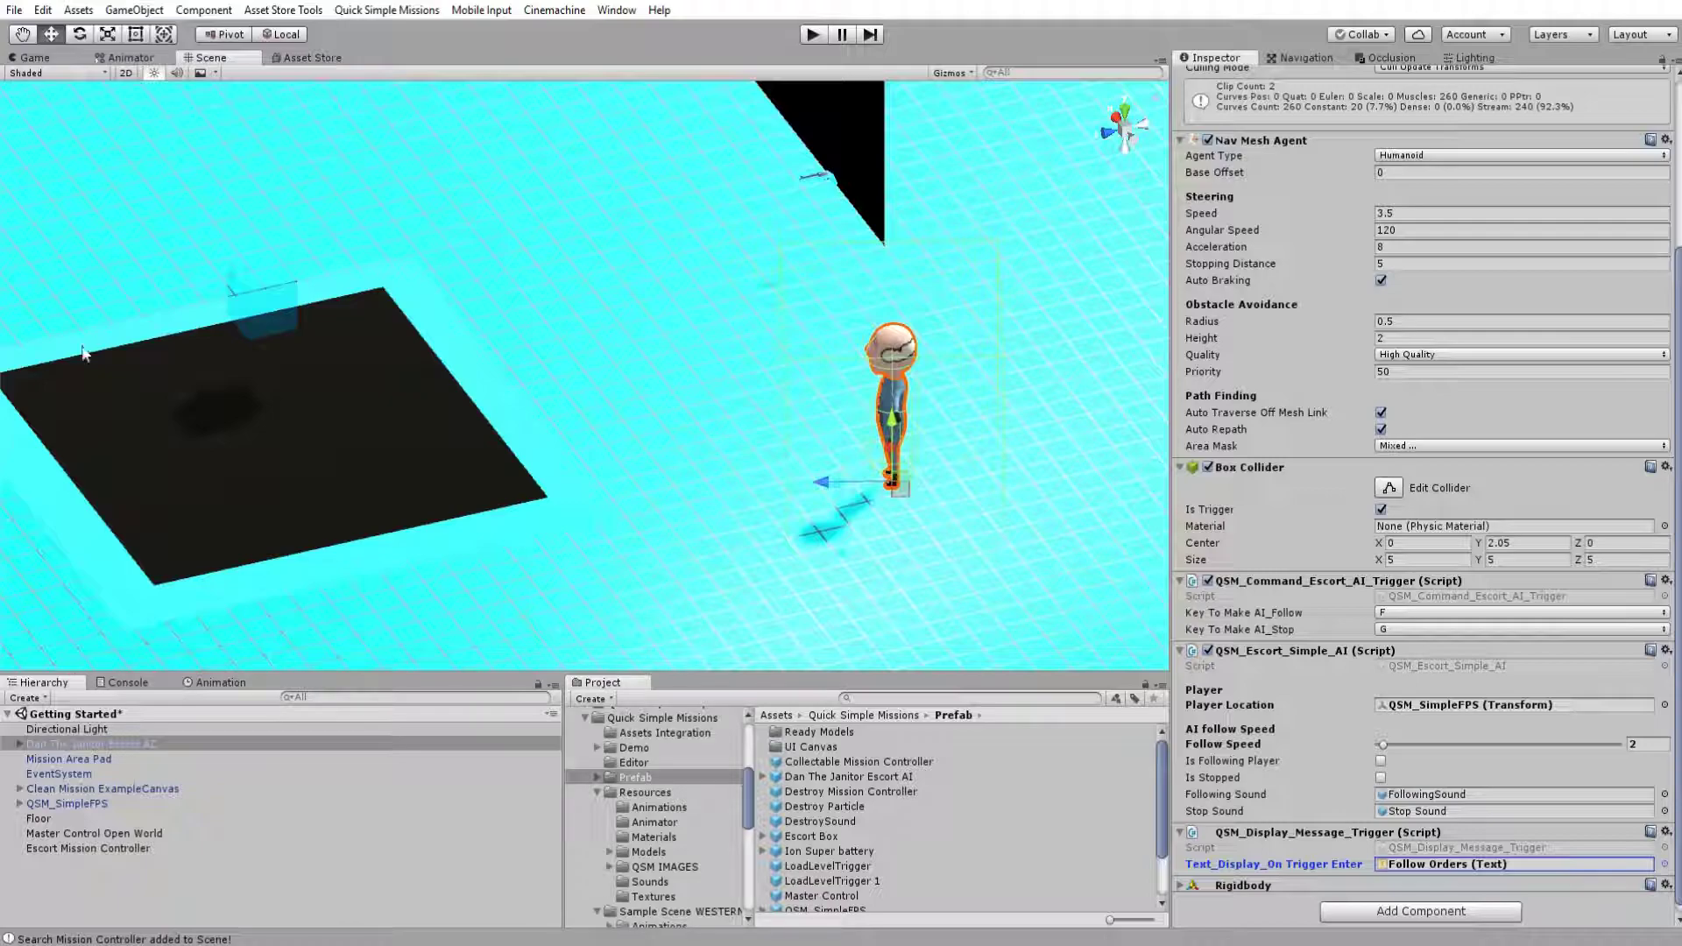
pyautogui.moveTo(545, 299); pyautogui.dragTo(614, 325, button='middle')
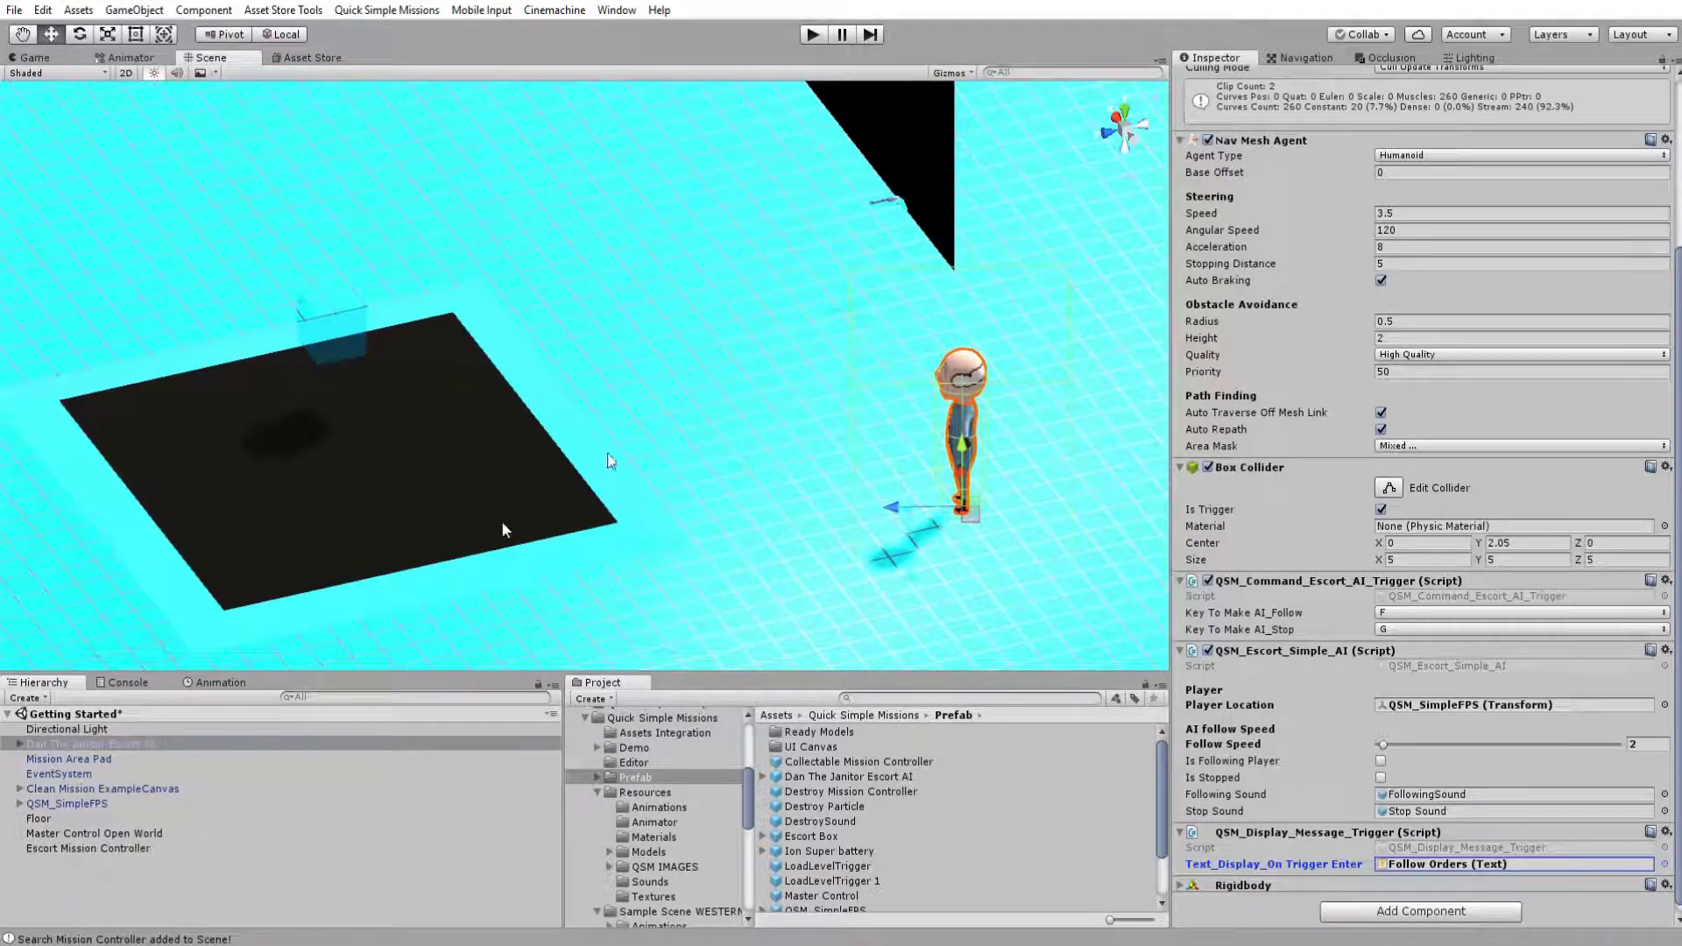
# Step: Scale the Escort Mission Controller cube uniformly to about 6.4 so that it covers most of the black pad
pyautogui.click(329, 335)
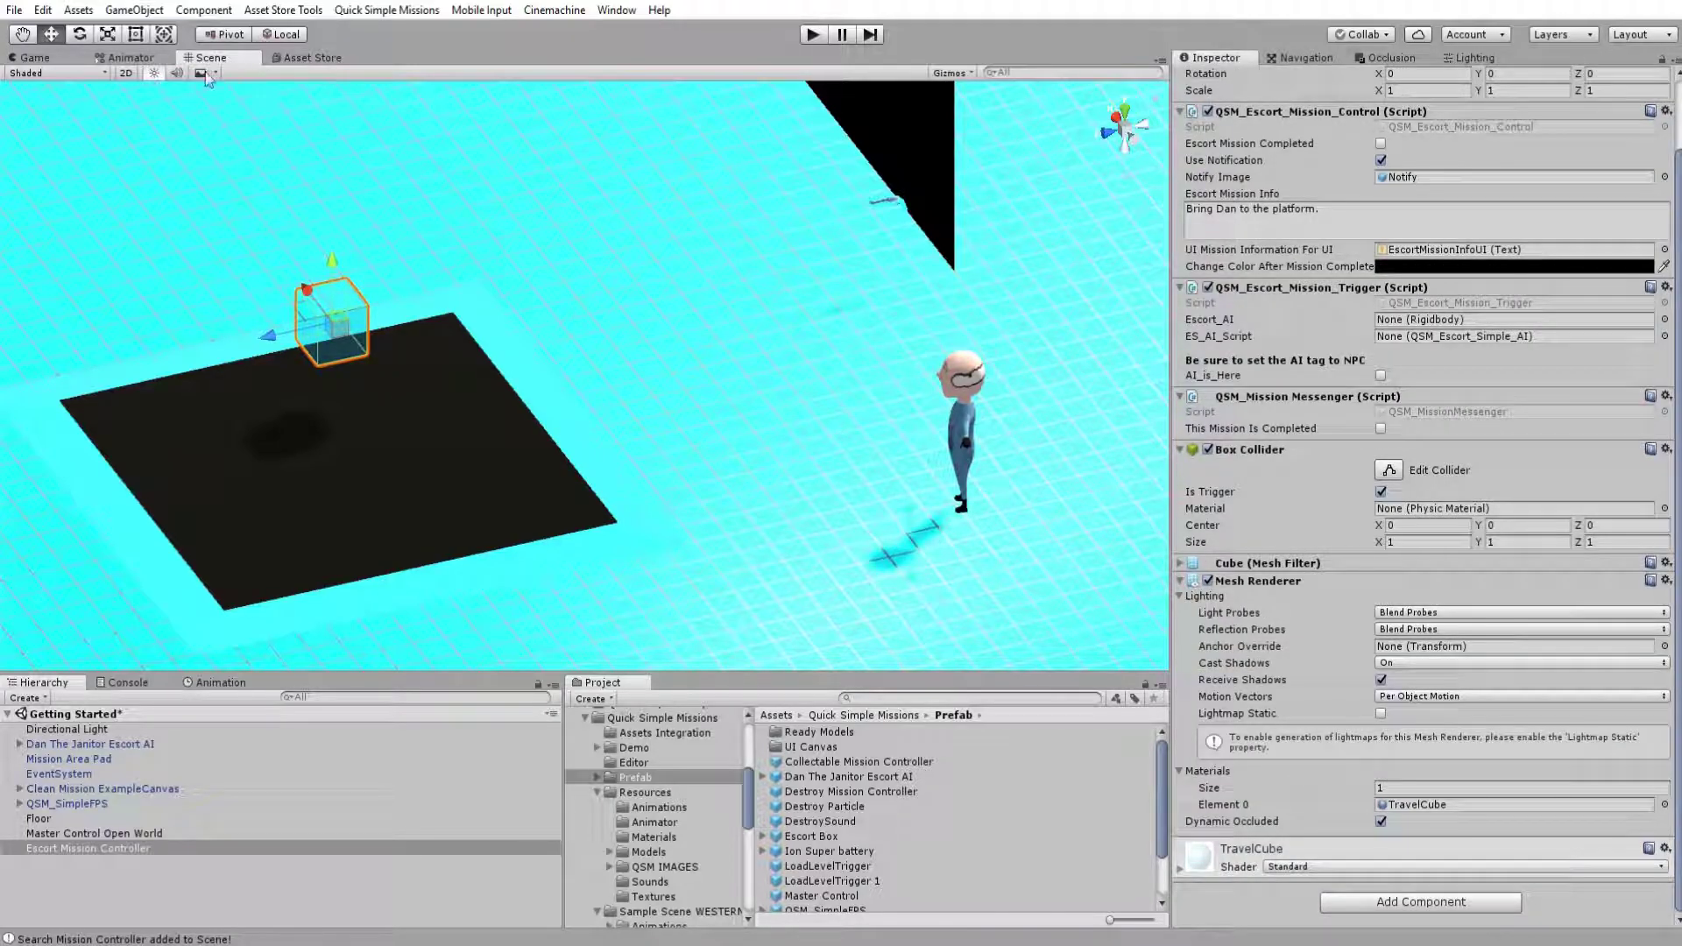
pyautogui.click(107, 34)
pyautogui.moveTo(335, 322); pyautogui.dragTo(799, 317)
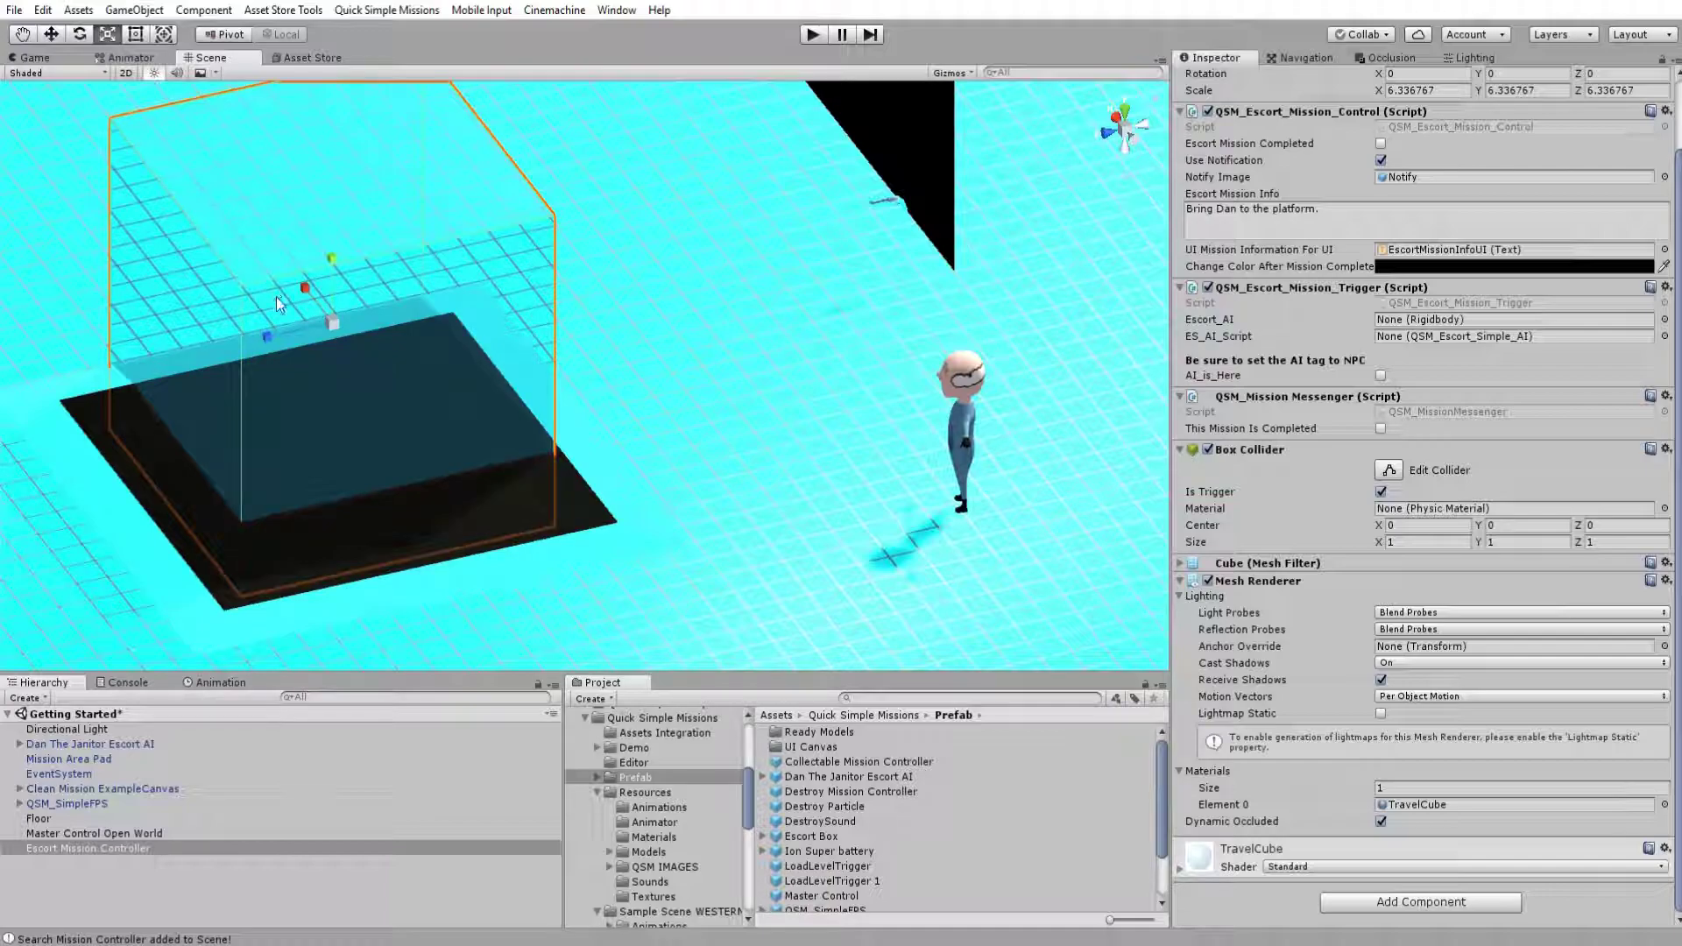
pyautogui.moveTo(333, 325); pyautogui.dragTo(334, 325)
# Step: Centre the Escort Mission Controller cube over the black pad, at about X -1.86 and Z 13.32
pyautogui.click(43, 32)
pyautogui.keyDown('alt'); pyautogui.moveTo(270, 248); pyautogui.dragTo(390, 298); pyautogui.keyUp('alt')
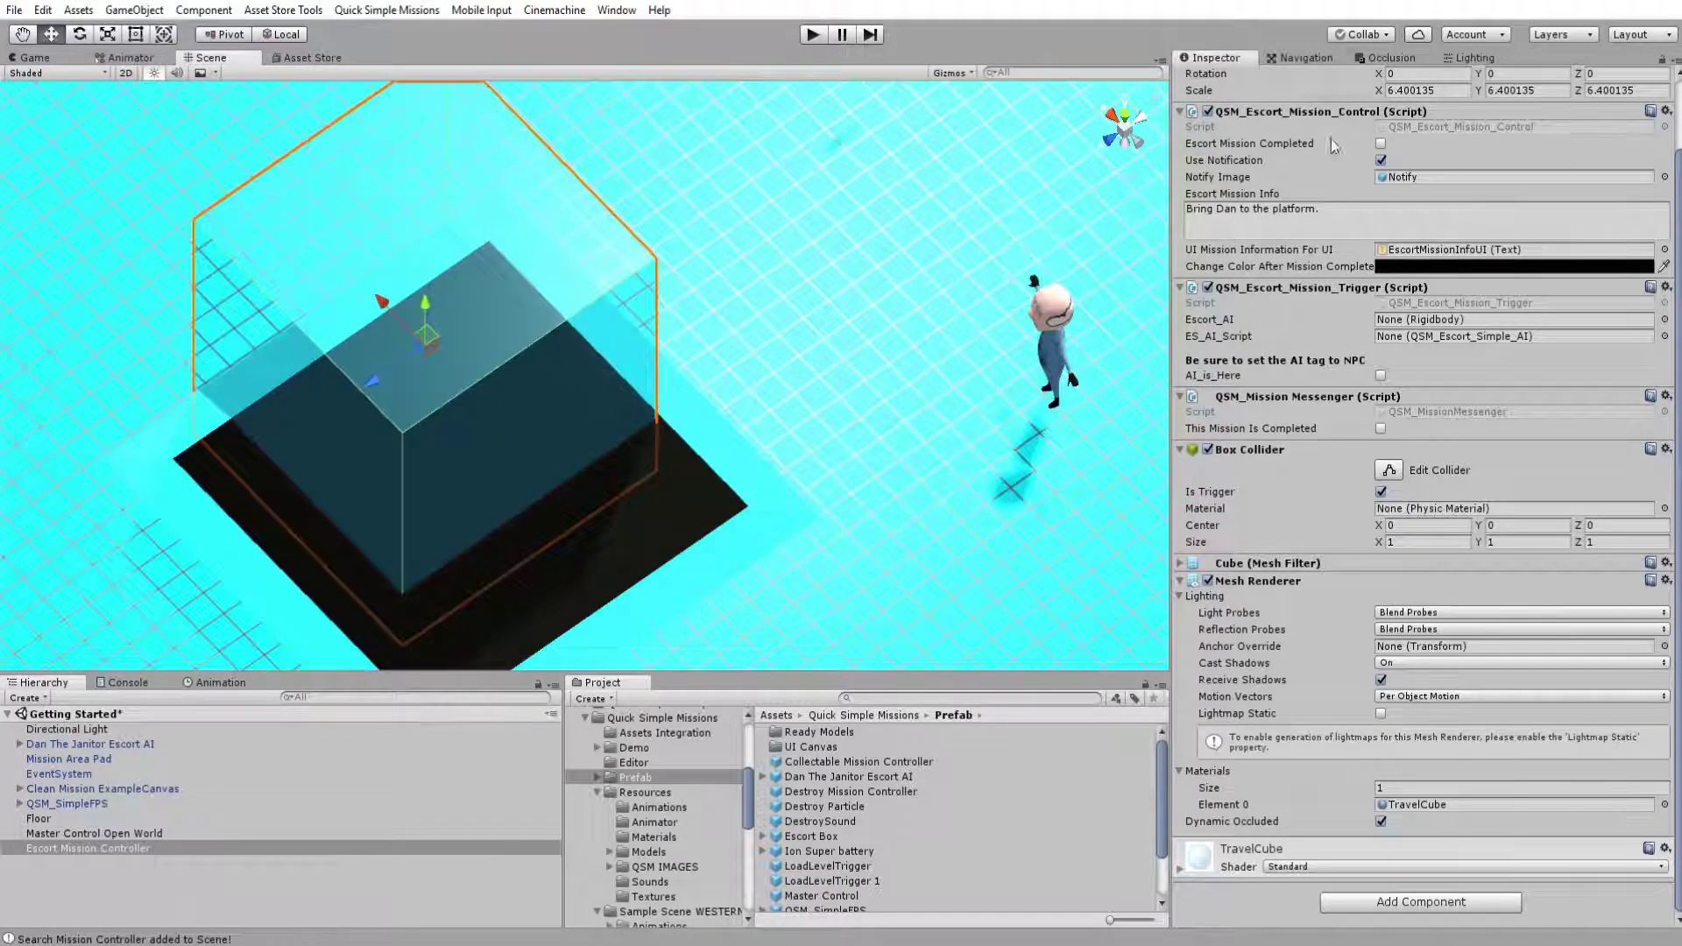
pyautogui.click(1122, 116)
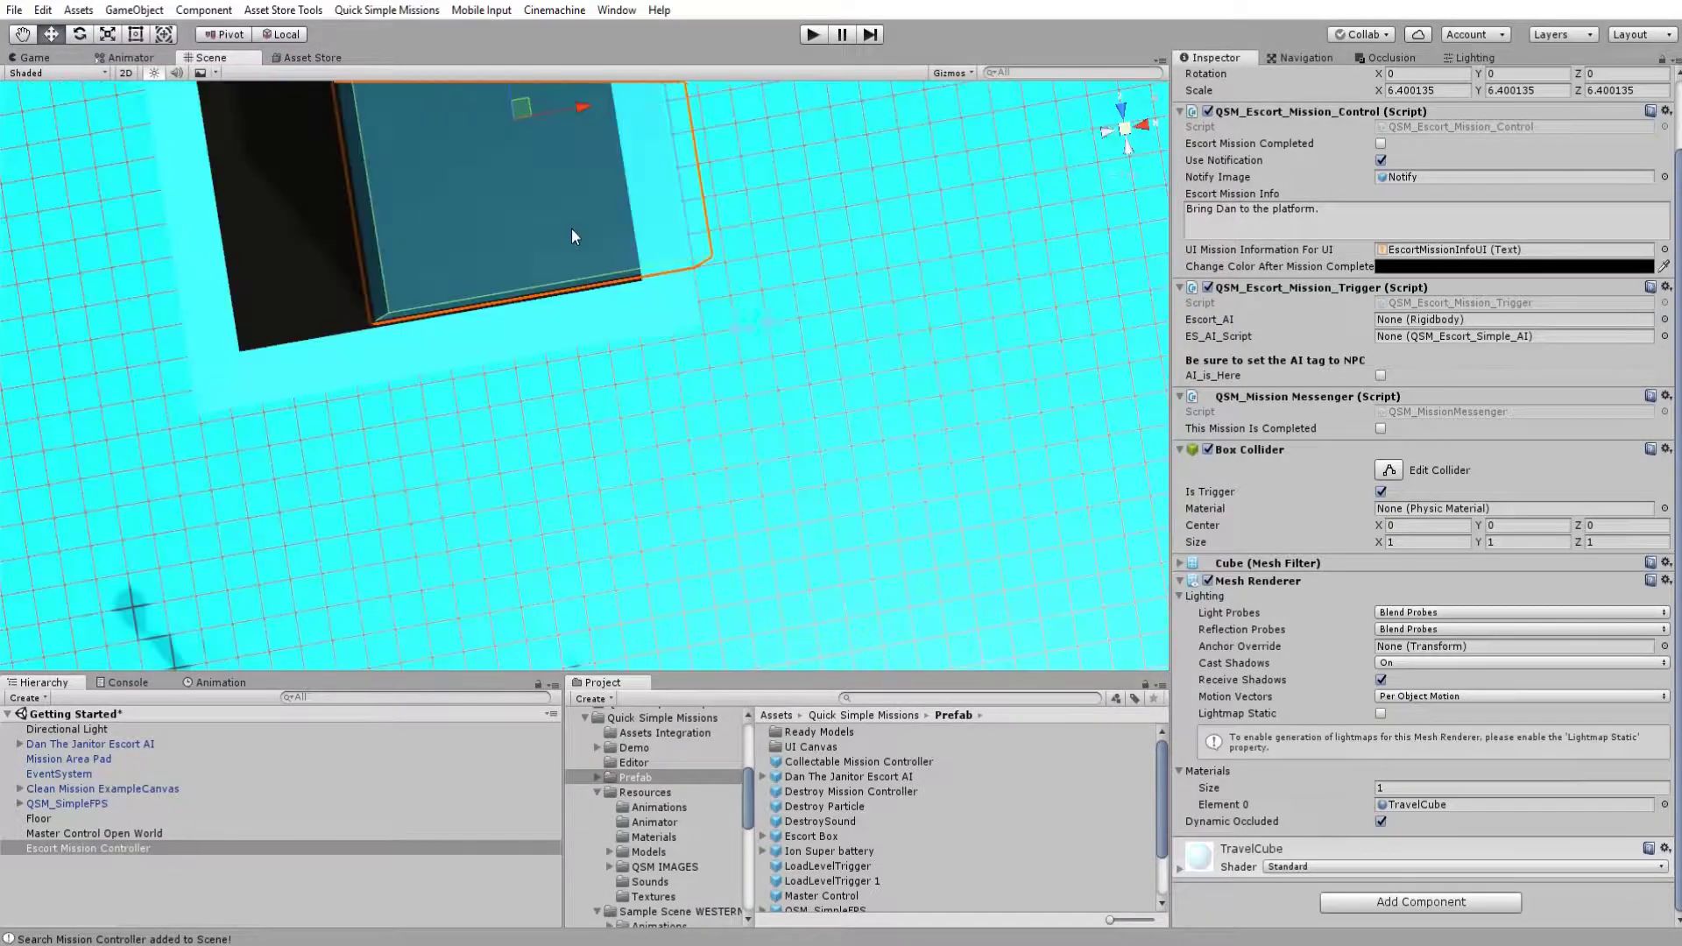
pyautogui.moveTo(640, 289); pyautogui.dragTo(547, 255)
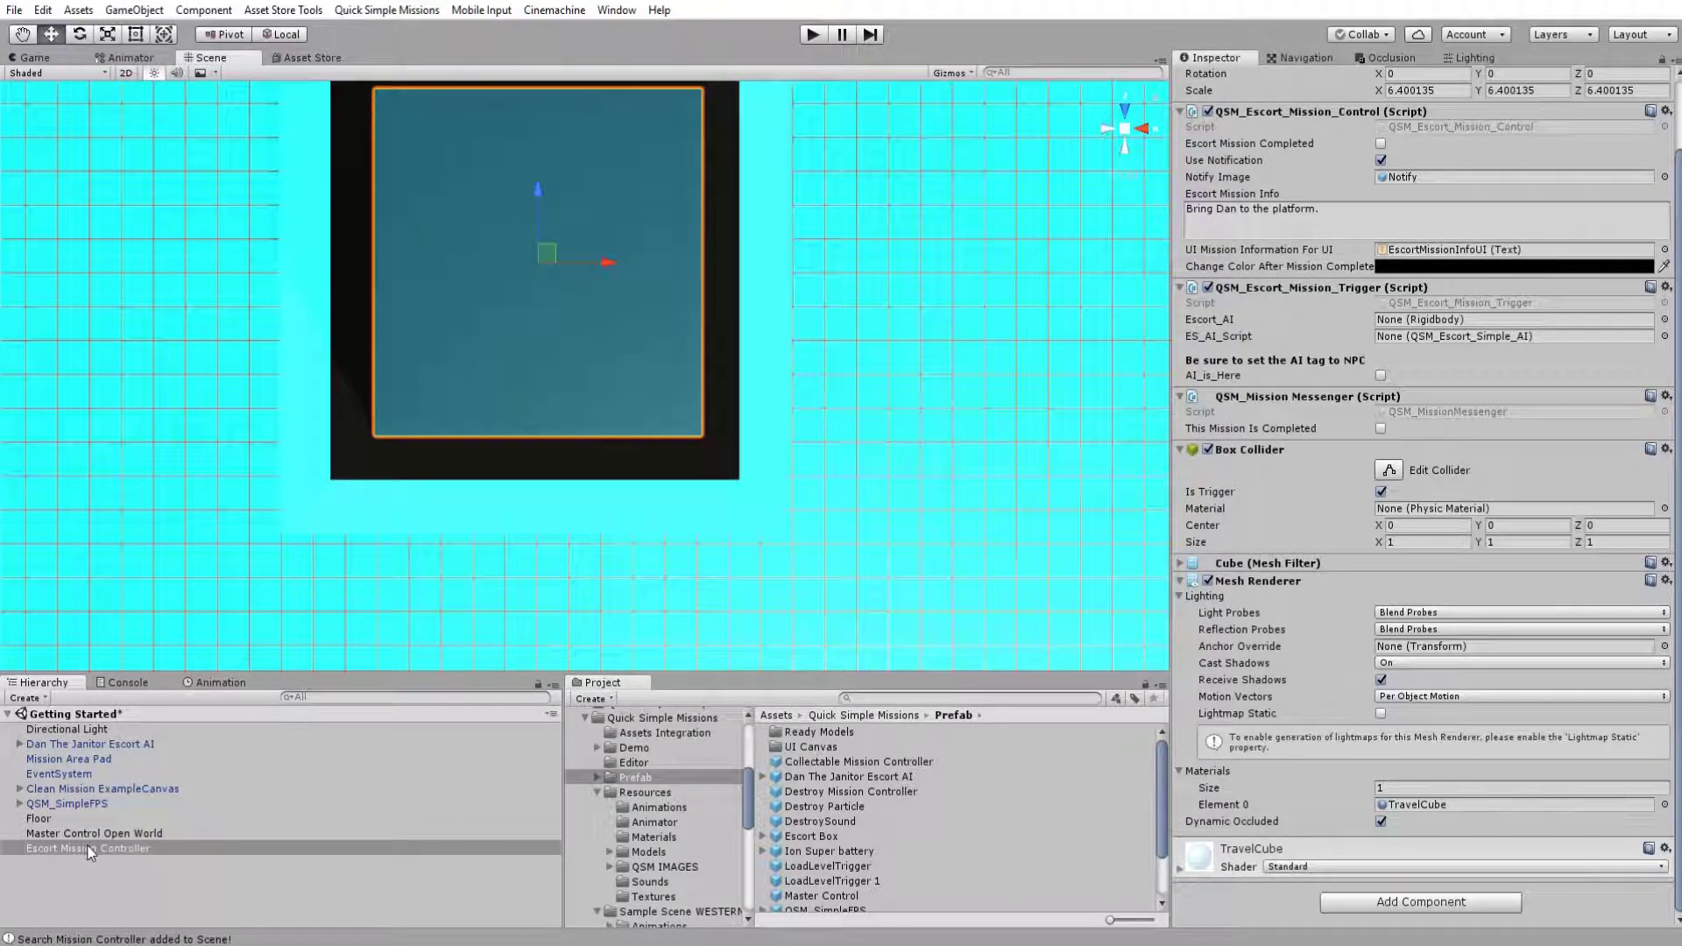
# Step: Assign Dan The Janitor Escort AI as both the Escort_AI and the ES_AI_Script in the controller's QSM_Escort_Mission_Trigger script
pyautogui.moveTo(802, 362); pyautogui.dragTo(946, 135, button='right')
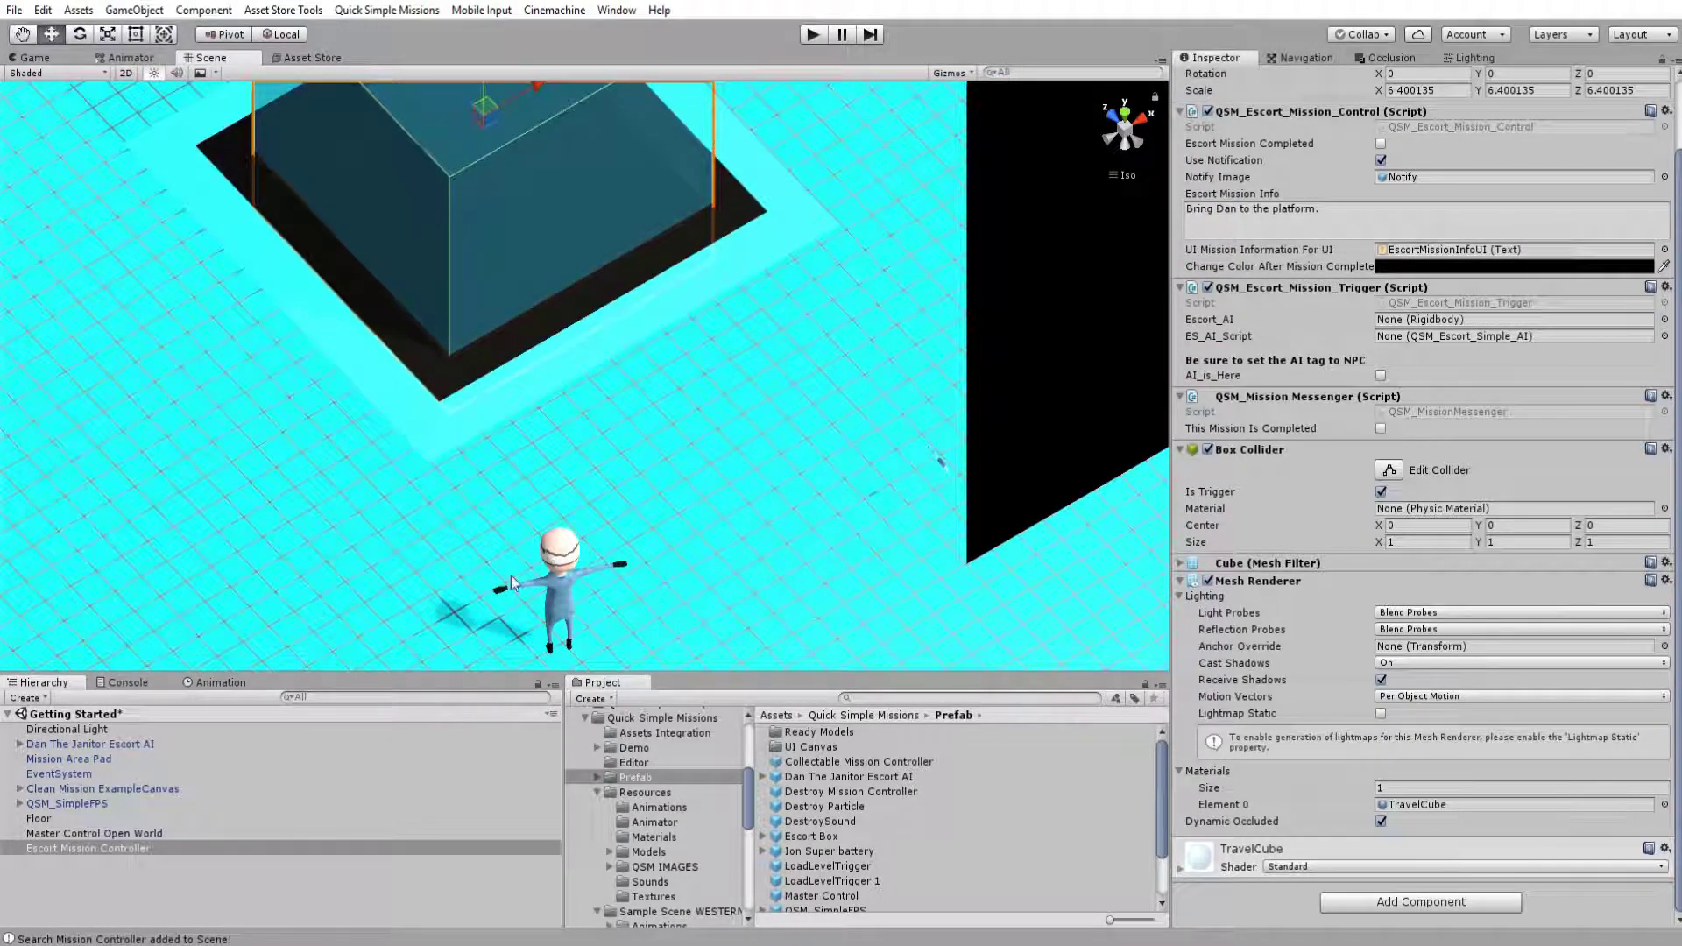
pyautogui.moveTo(608, 401); pyautogui.dragTo(558, 454, button='middle')
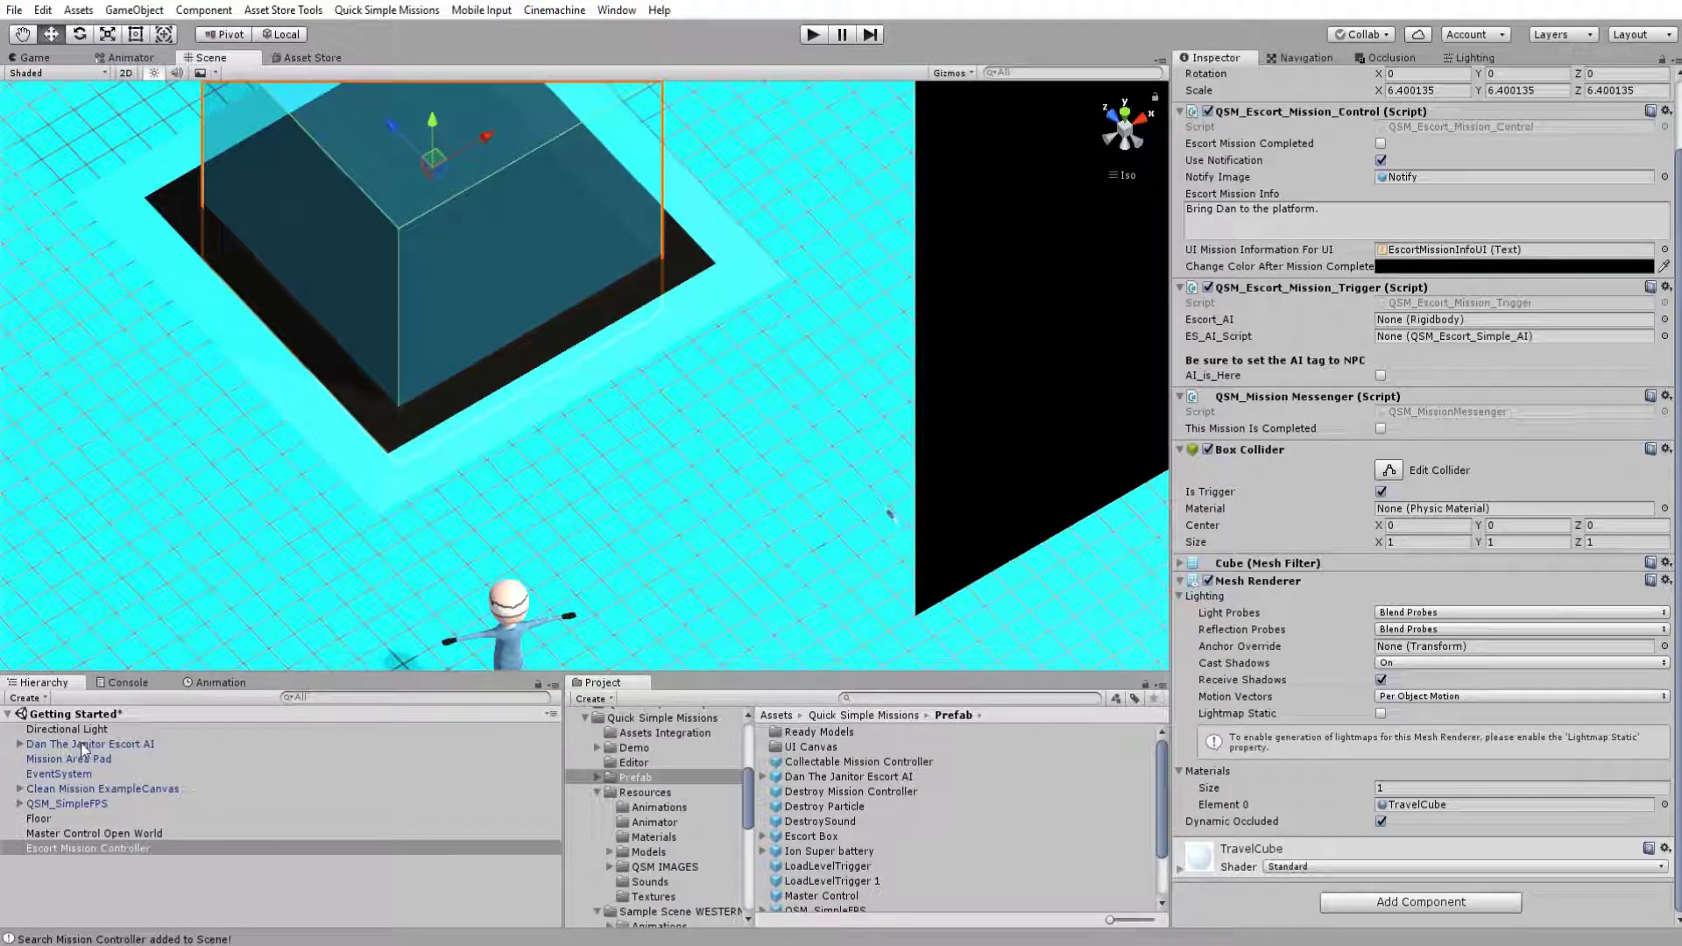
pyautogui.moveTo(92, 749); pyautogui.dragTo(1433, 333)
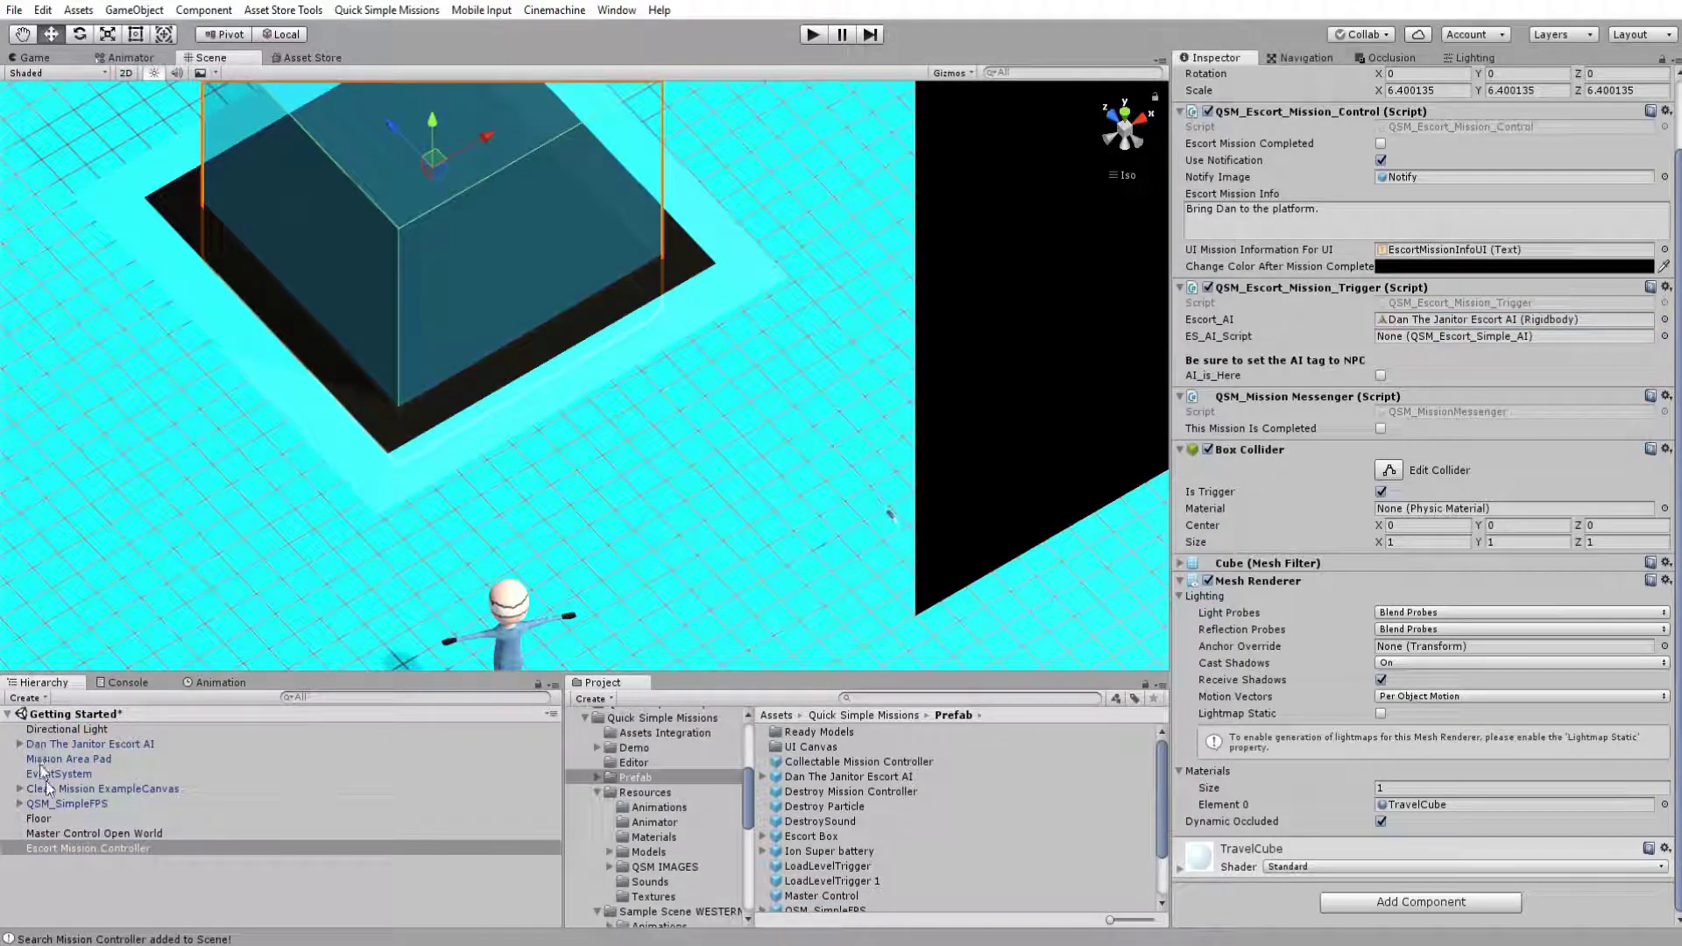
pyautogui.moveTo(83, 751); pyautogui.dragTo(1500, 342)
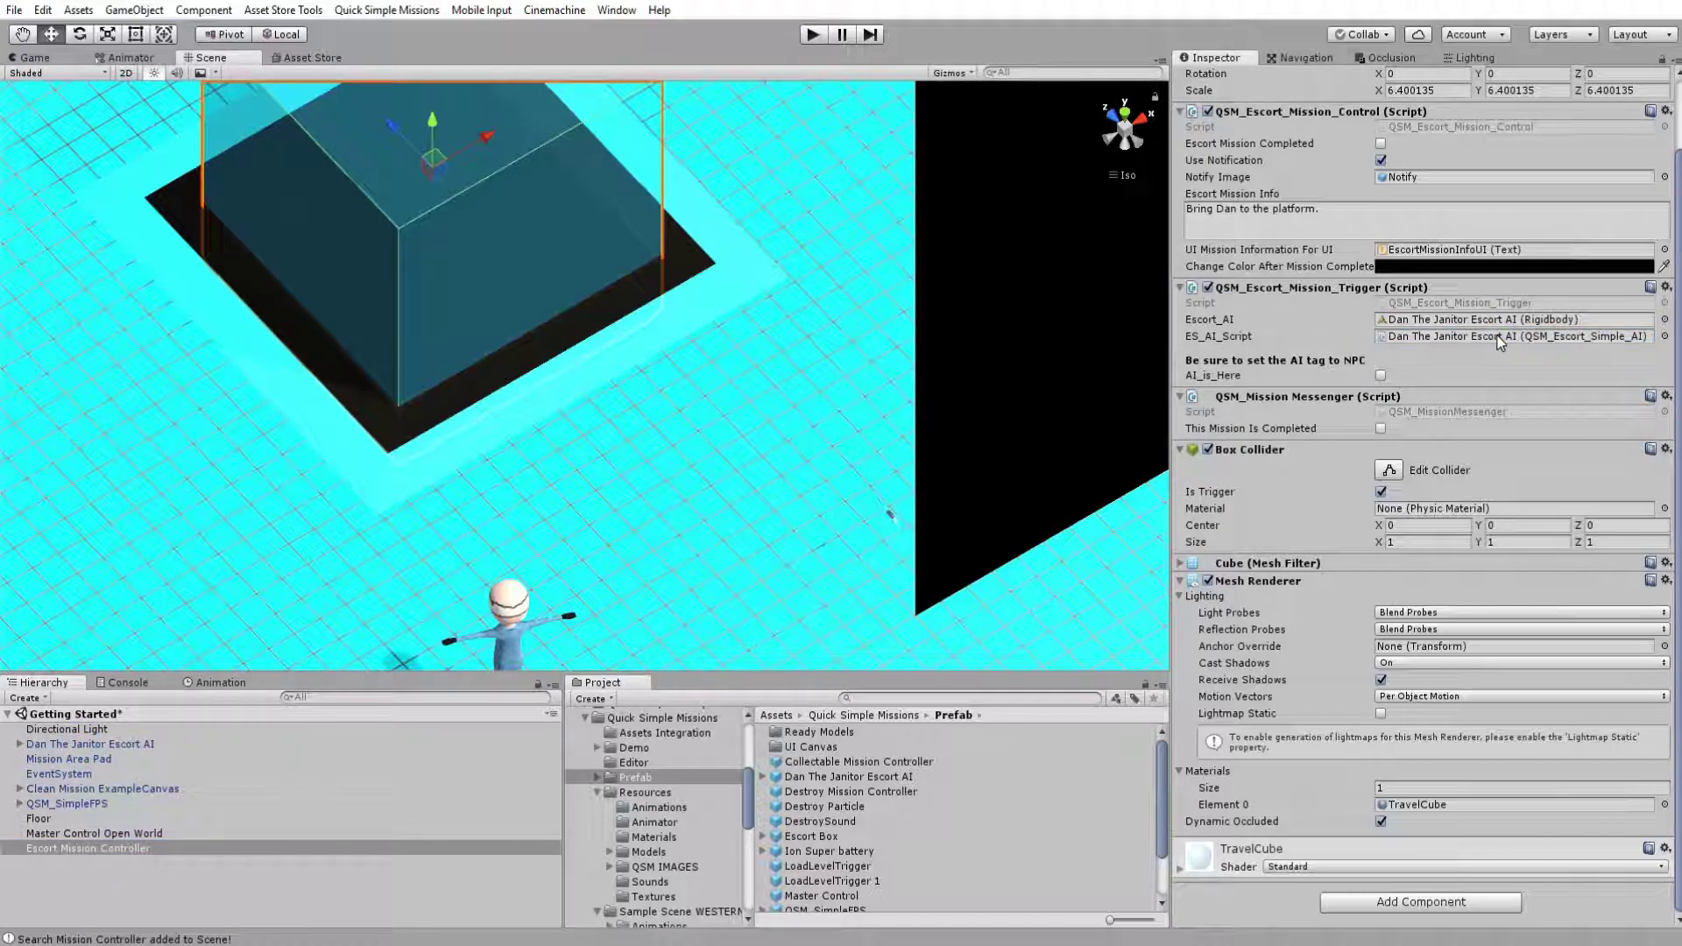
pyautogui.scroll(3, 1475, 422)
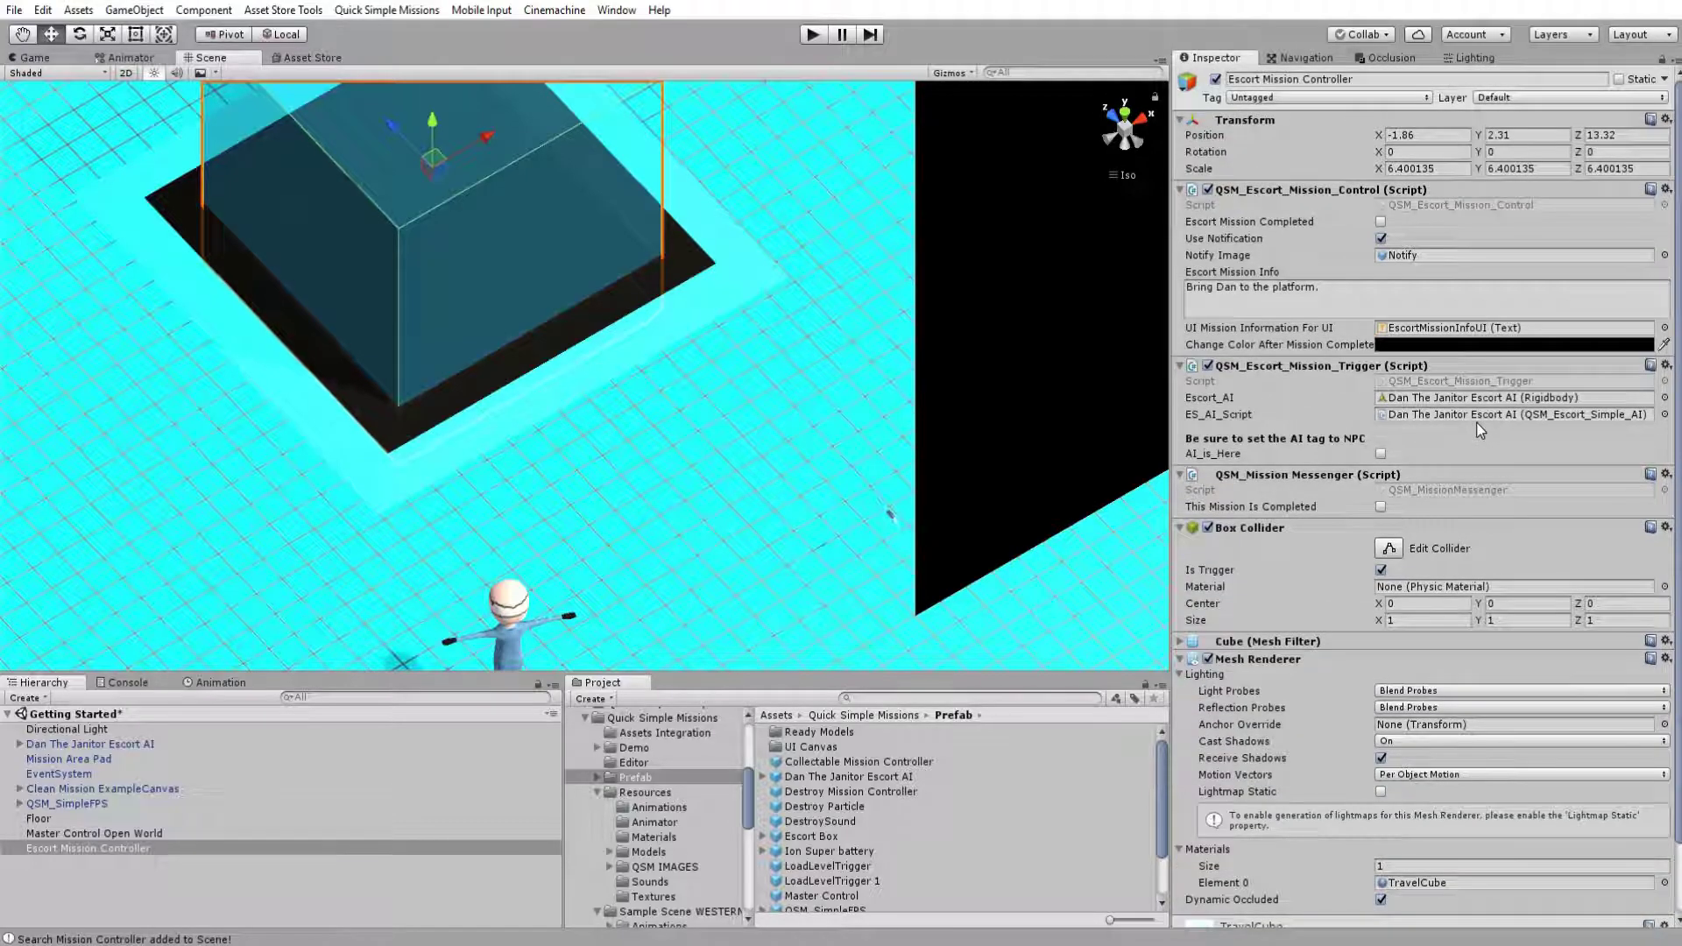
pyautogui.scroll(-2, 831, 482)
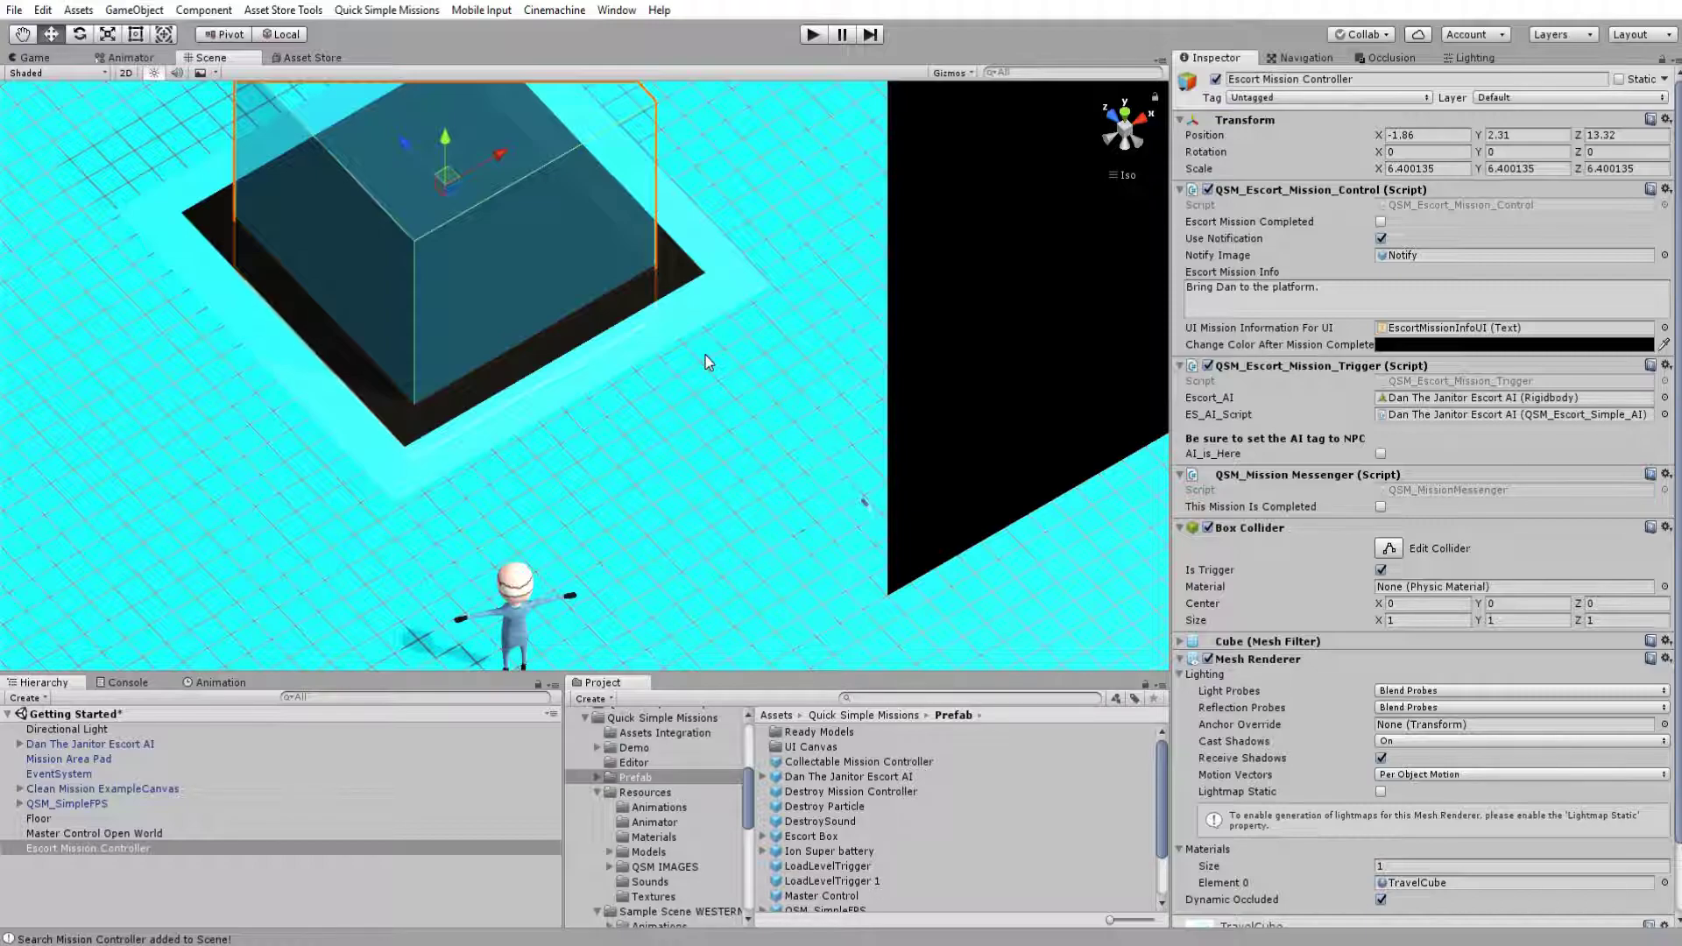
# Step: Play-test the scene by walking the player up to the janitor and over onto the black target pad
pyautogui.hotkey('ctrl', 'p')
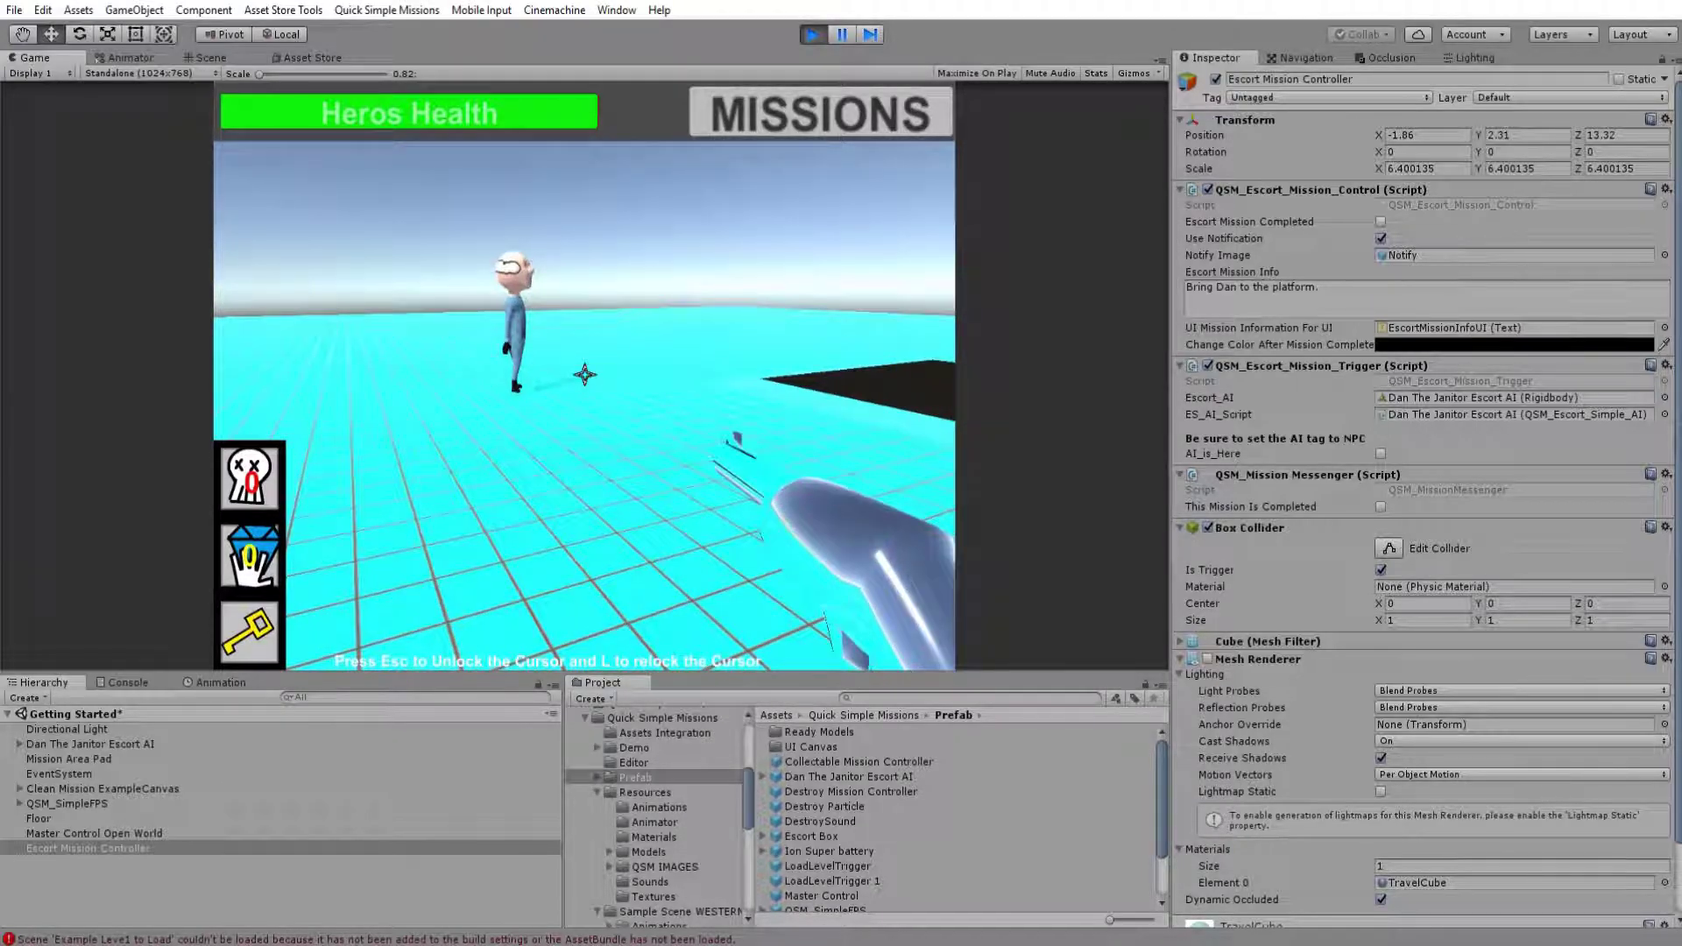
pyautogui.press('w')
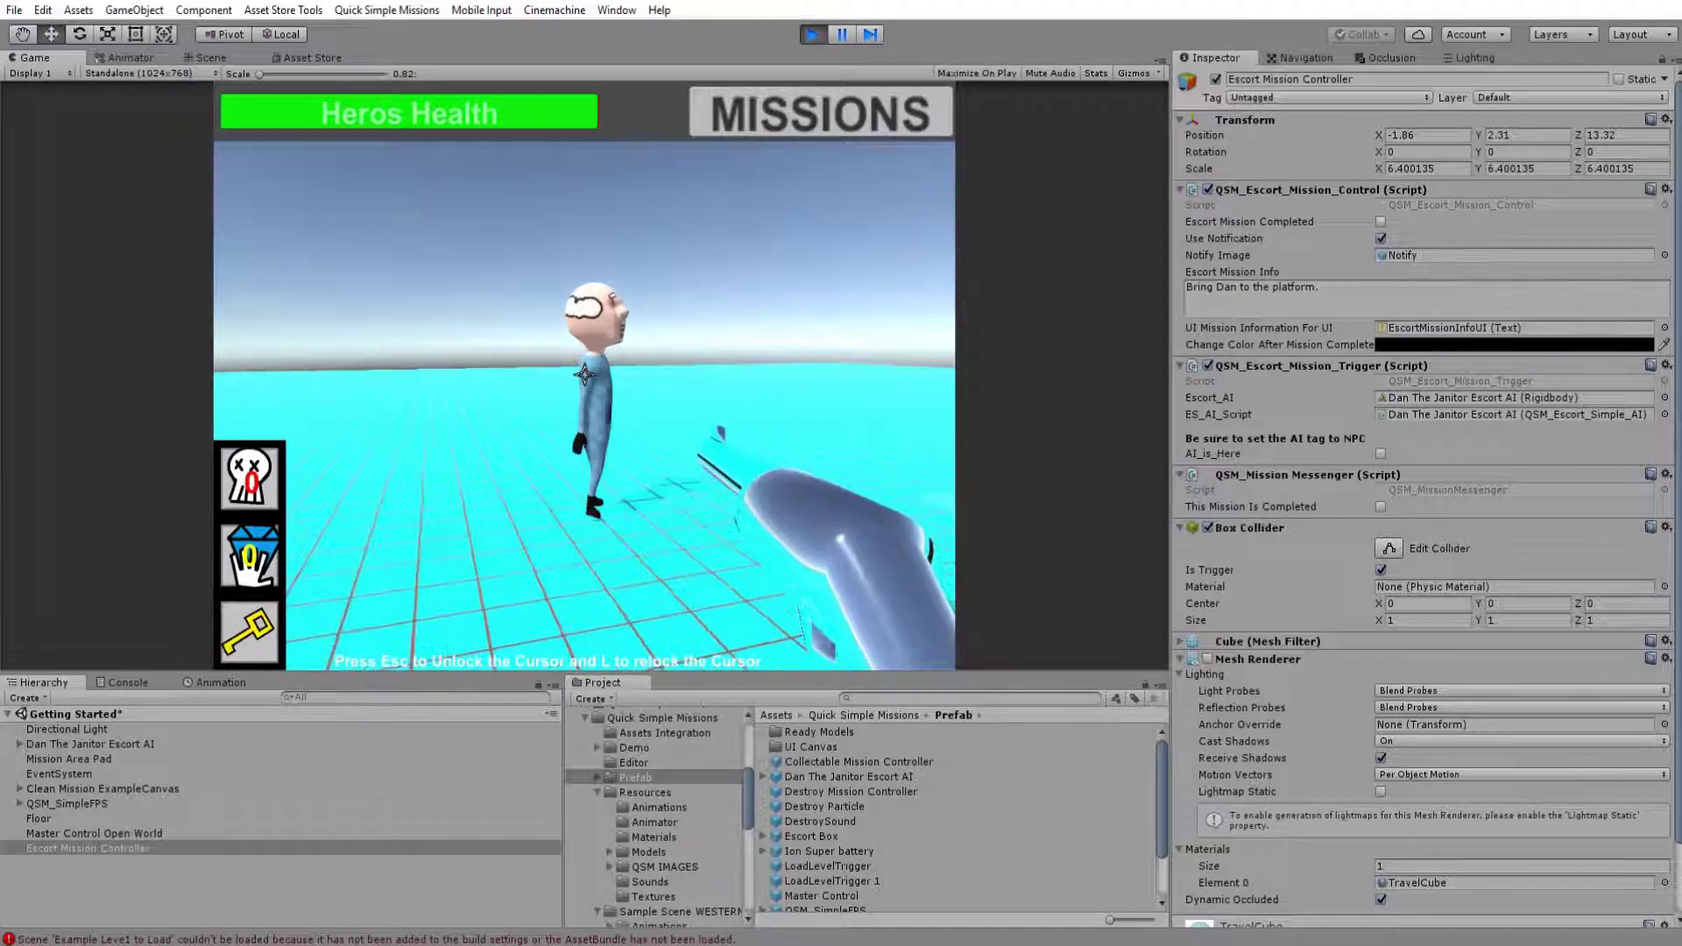
pyautogui.press('d')
pyautogui.press('s')
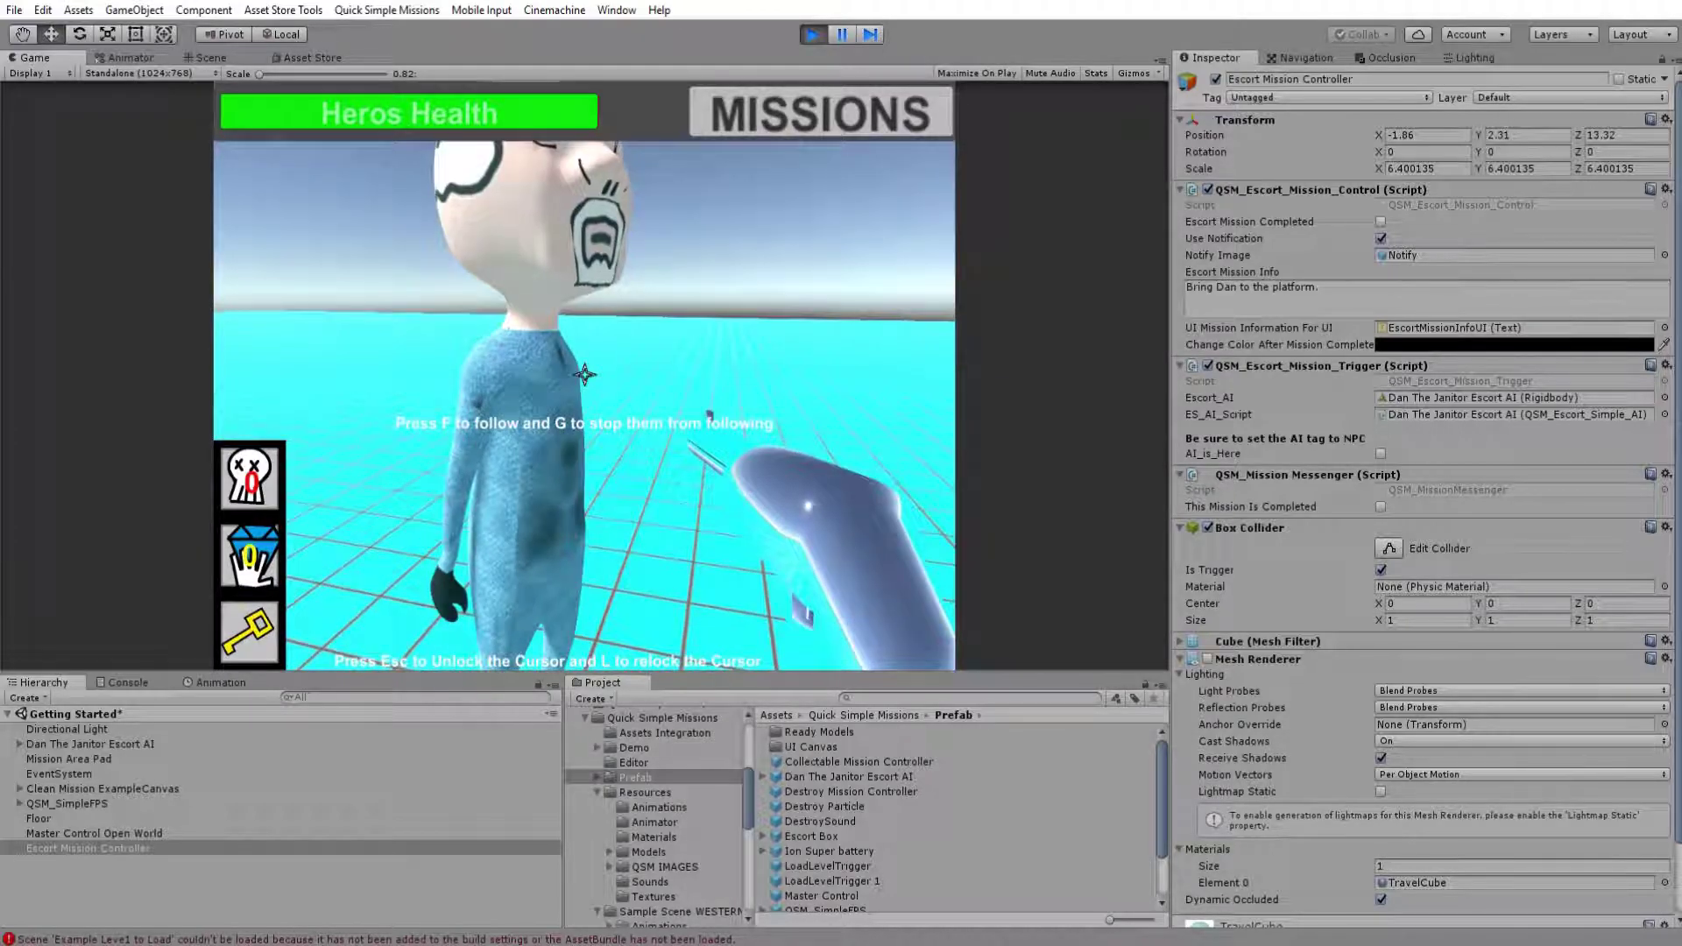
pyautogui.press('s')
pyautogui.press('s')
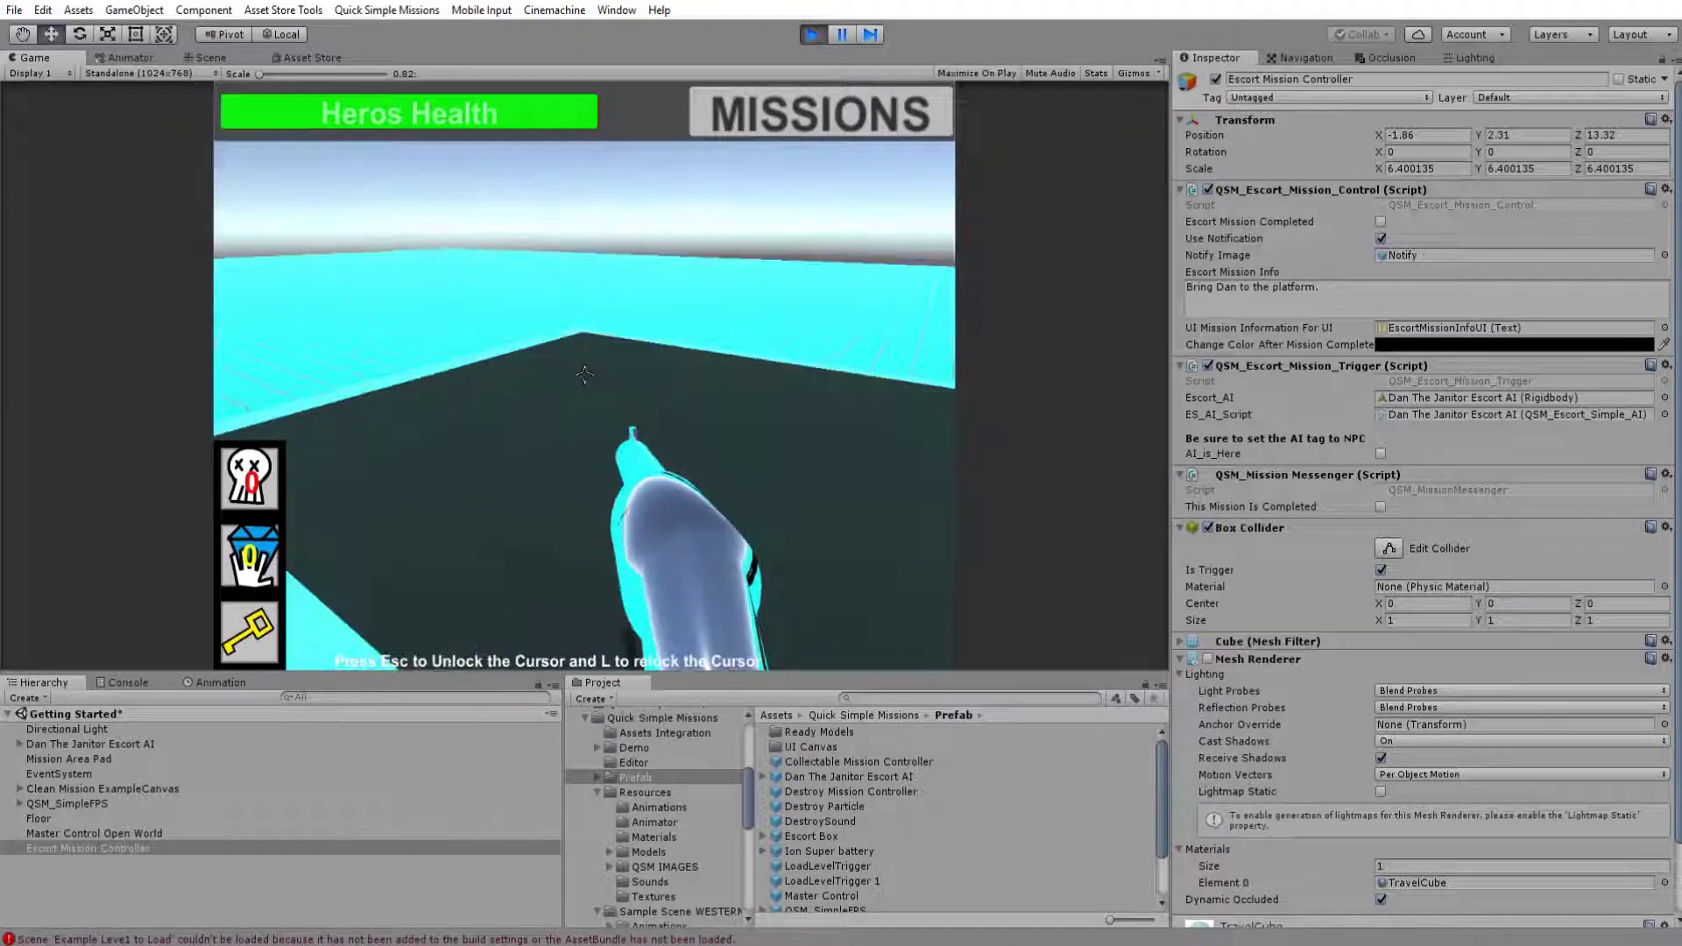
pyautogui.press('d')
pyautogui.press('w')
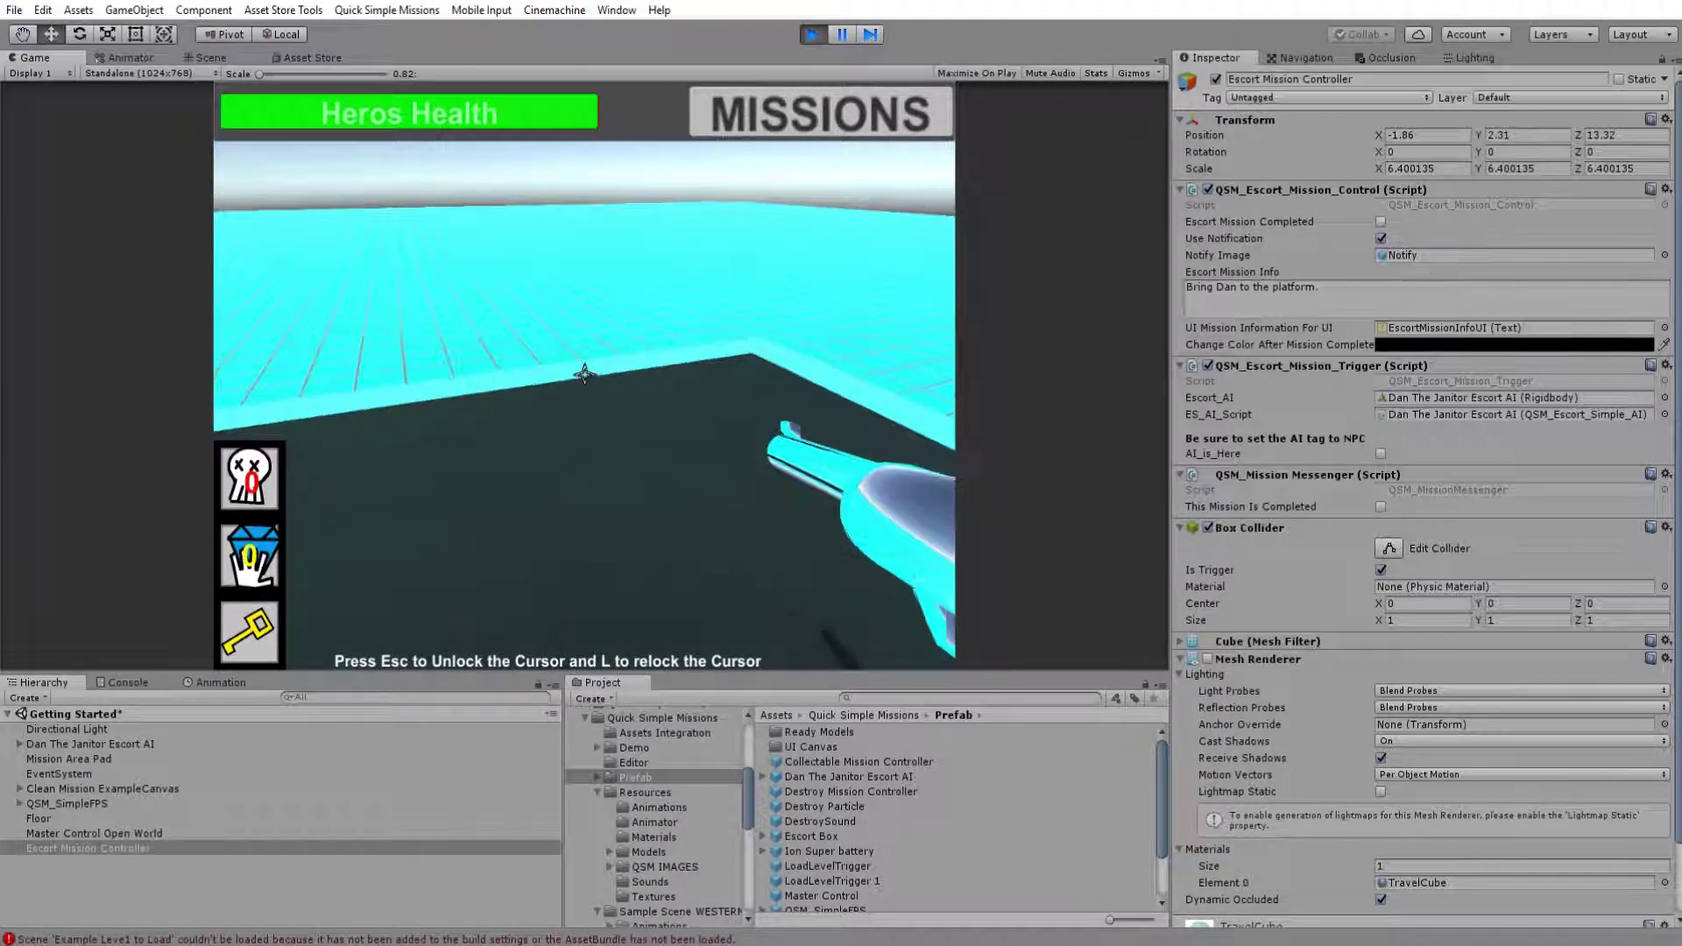